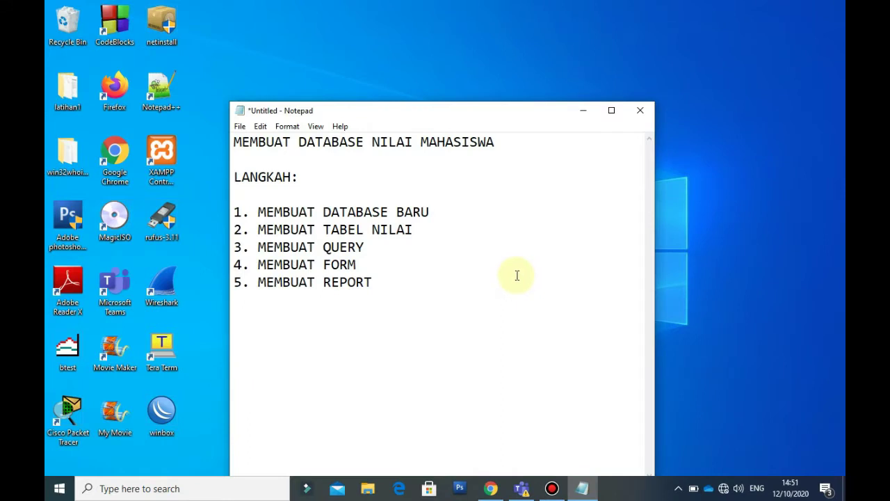
Review the note's planned steps for building the student grades database, from creating the database through to the report.
{"action": "left_click_drag", "start_coordinate": [525, 119], "coordinate": [575, 110]}
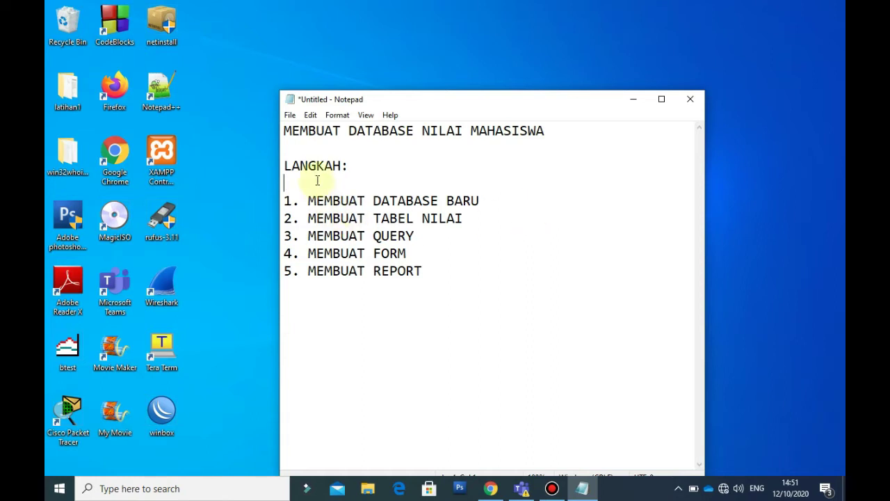
{"action": "left_click_drag", "start_coordinate": [485, 199], "coordinate": [308, 201]}
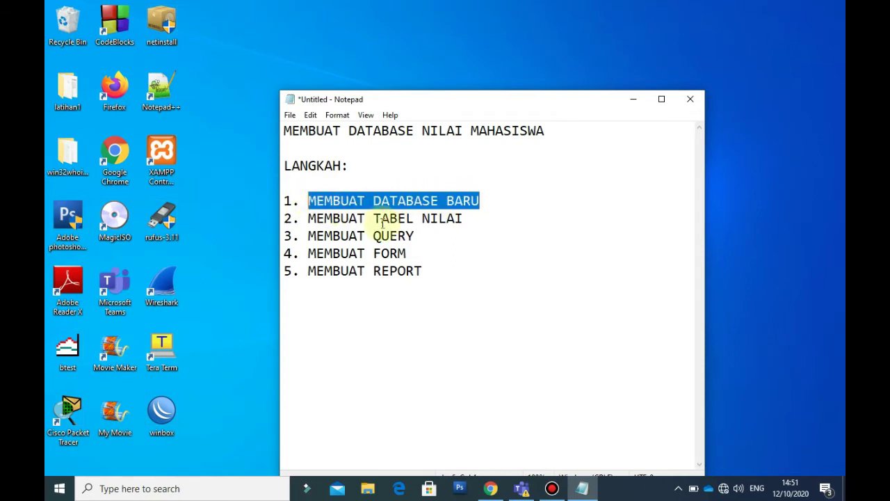
{"action": "left_click_drag", "start_coordinate": [463, 218], "coordinate": [303, 219]}
{"action": "left_click_drag", "start_coordinate": [417, 235], "coordinate": [306, 237]}
{"action": "left_click", "coordinate": [416, 253]}
{"action": "left_click_drag", "start_coordinate": [415, 253], "coordinate": [306, 254]}
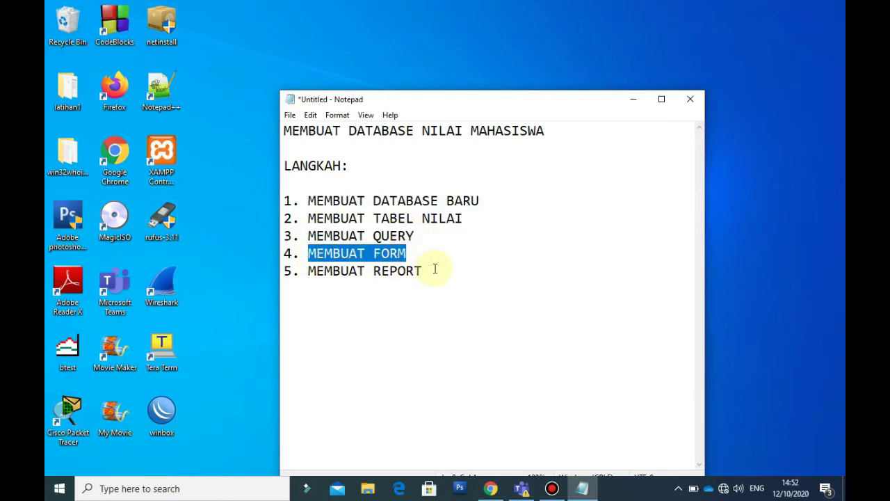
{"action": "left_click_drag", "start_coordinate": [435, 269], "coordinate": [307, 271]}
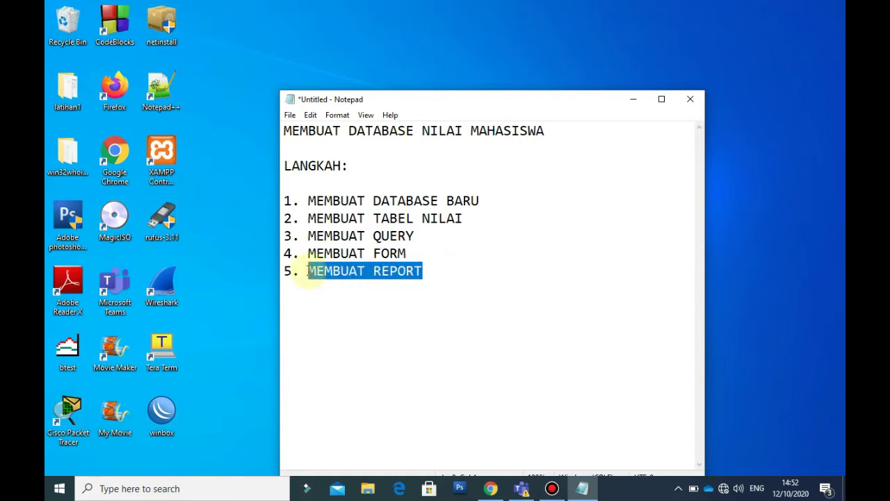
Launch Microsoft Access 2010 and dismiss the Office activation wizard.
{"action": "left_click", "coordinate": [152, 489]}
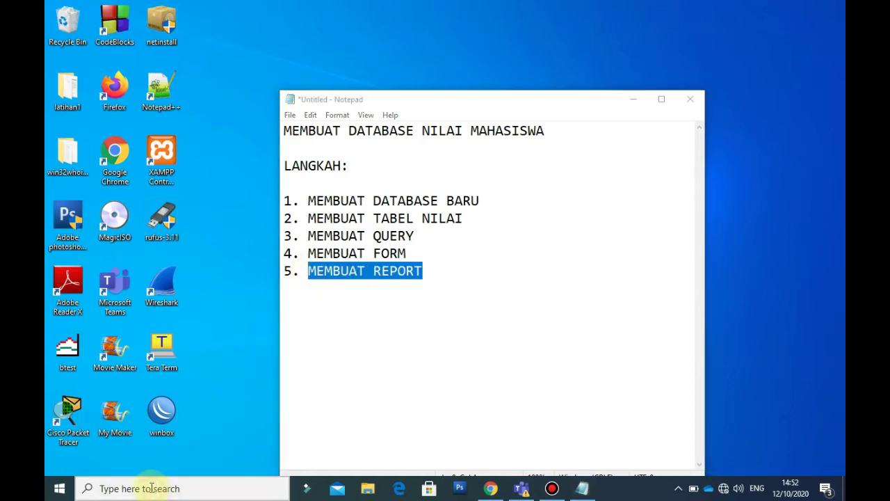
{"action": "type", "text": "acce"}
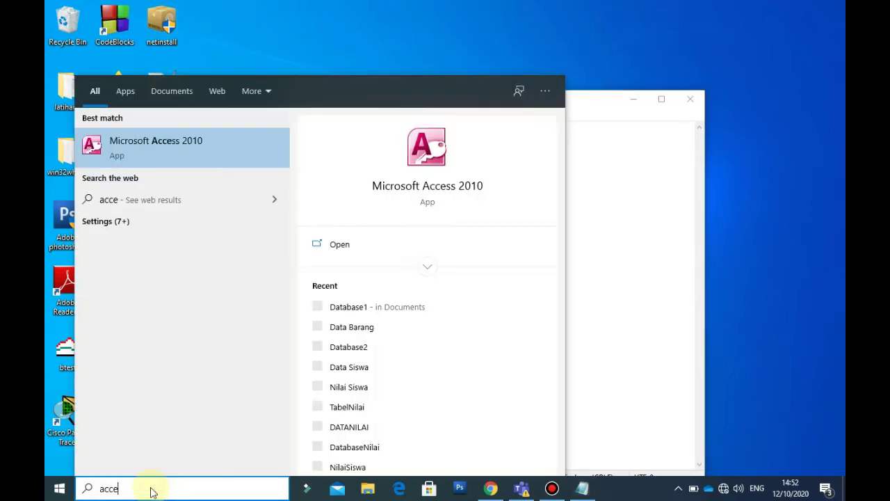
{"action": "left_click", "coordinate": [153, 146]}
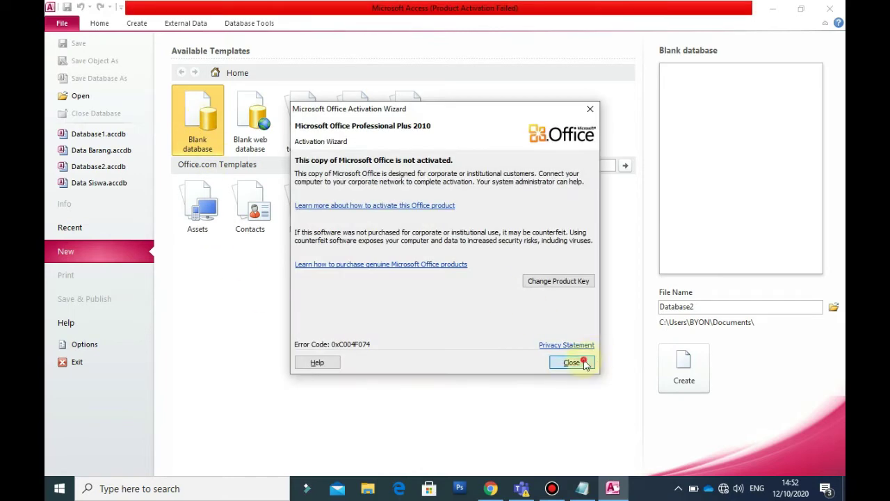
{"action": "left_click", "coordinate": [581, 360]}
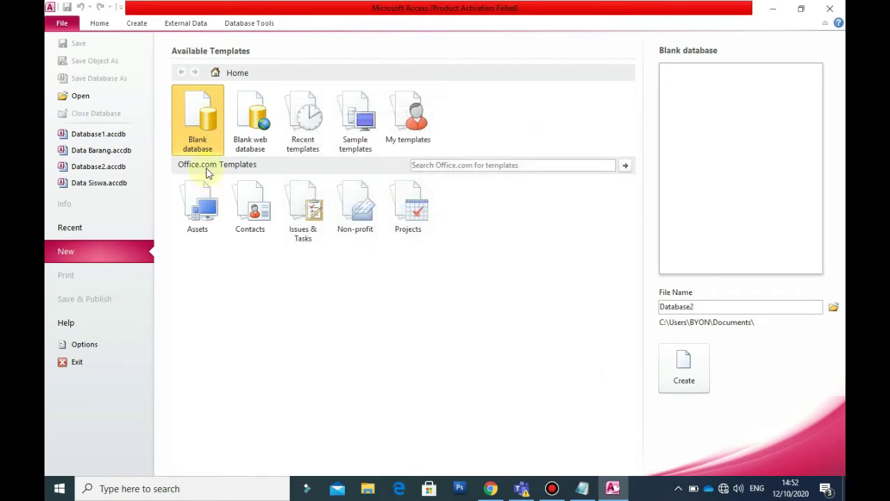
Create a blank database named datamahasiswa, saved in the Desktop folder.
{"action": "double_click", "coordinate": [707, 307]}
{"action": "type", "text": "datamahasiswa"}
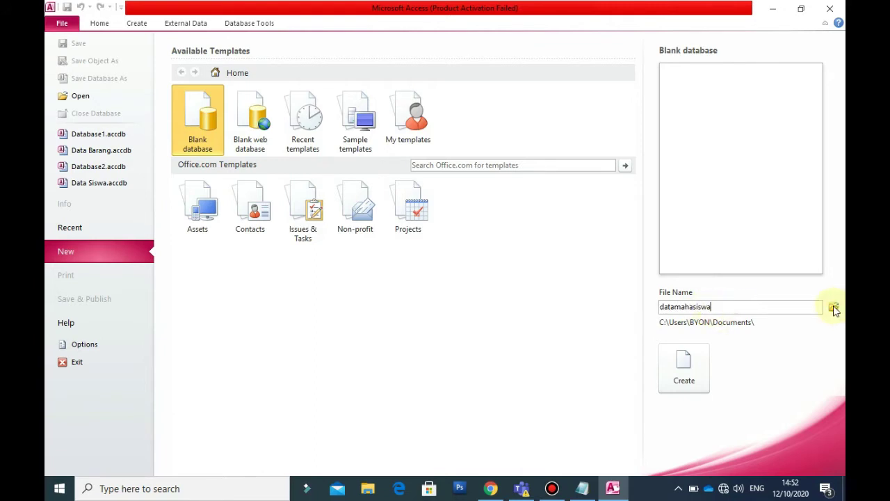
{"action": "left_click", "coordinate": [833, 307]}
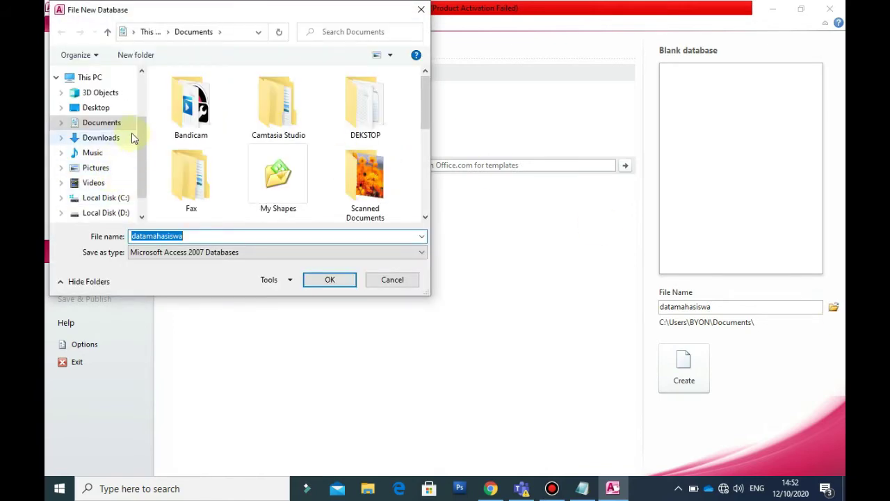
{"action": "left_click", "coordinate": [97, 108]}
{"action": "left_click", "coordinate": [330, 279]}
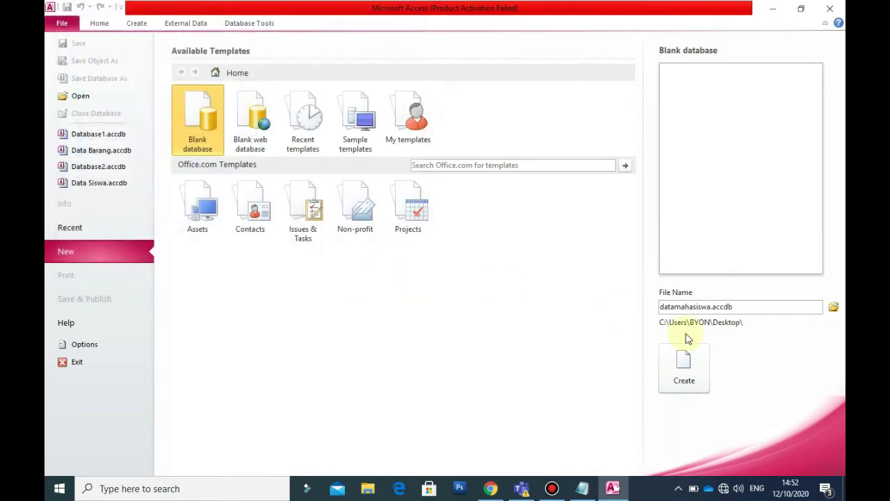
{"action": "left_click", "coordinate": [696, 362]}
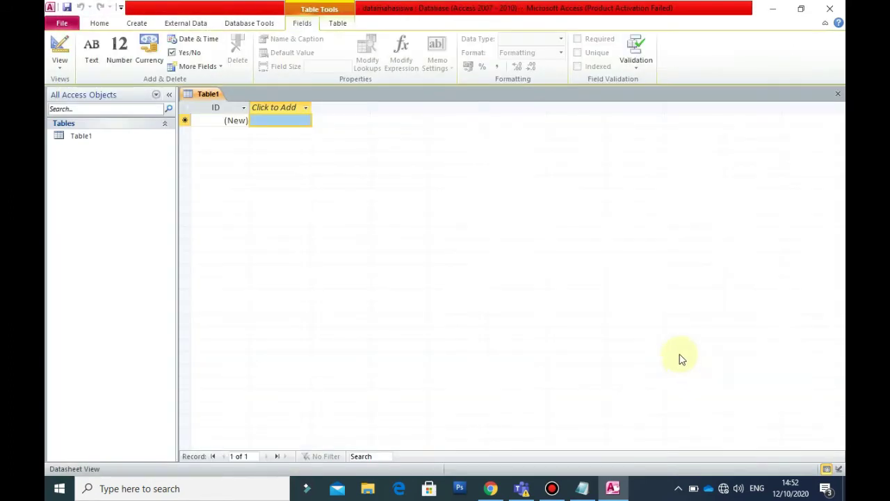
Close the default Table1 and start a new table in Design view.
{"action": "right_click", "coordinate": [206, 99]}
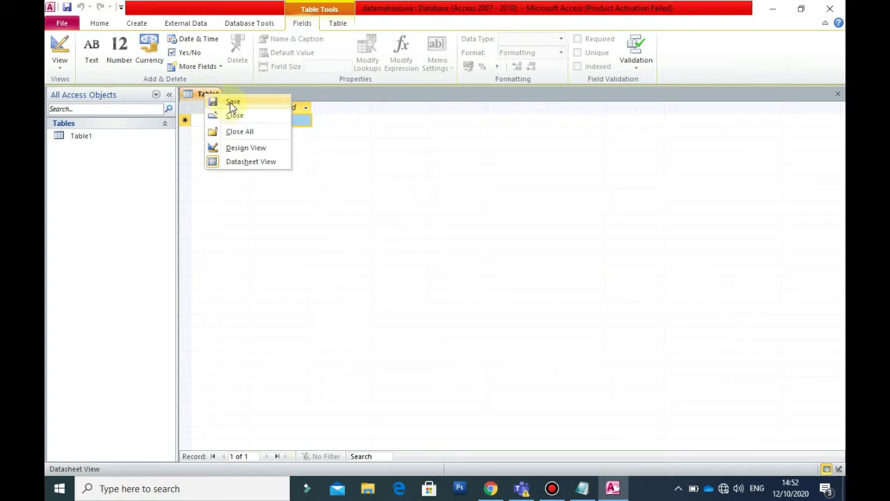
{"action": "left_click", "coordinate": [232, 115]}
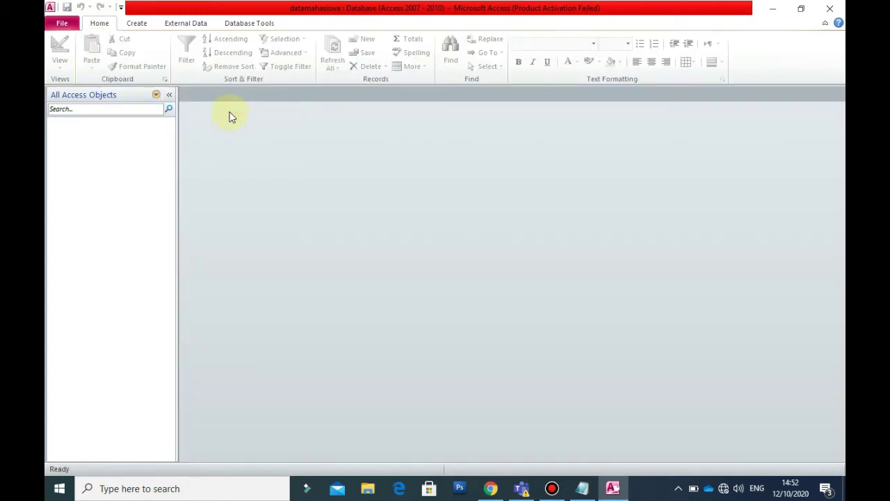
{"action": "left_click", "coordinate": [138, 25]}
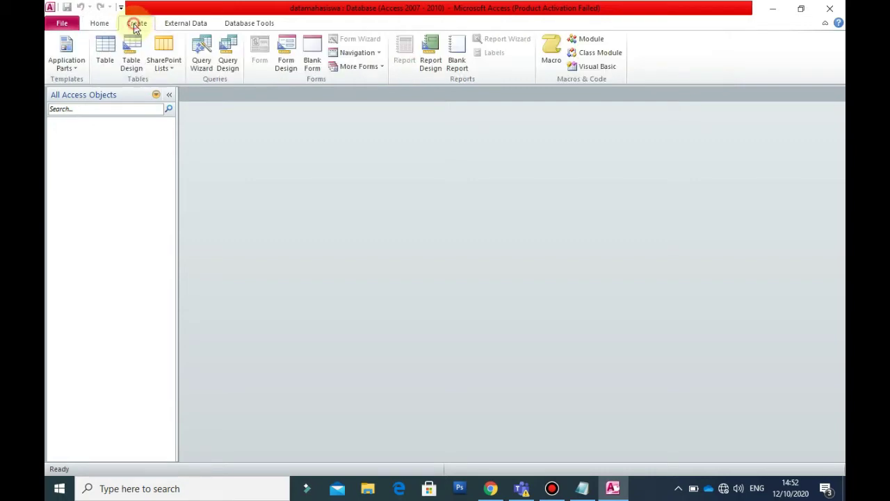
{"action": "left_click", "coordinate": [131, 60]}
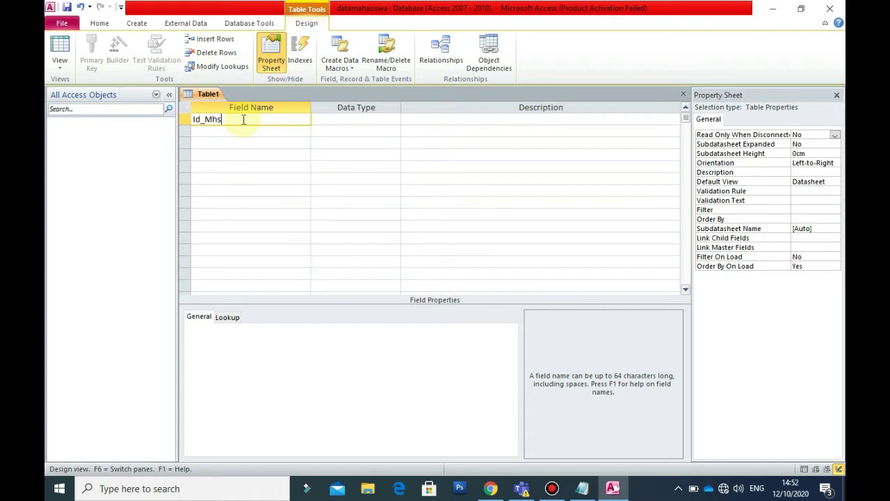
Define the table's first field as Id_Mhs with the AutoNumber data type.
{"action": "left_click", "coordinate": [346, 119]}
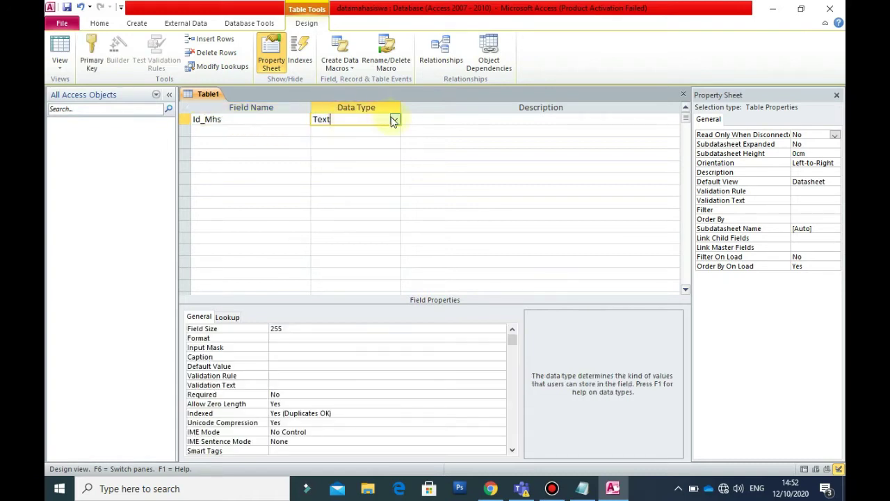
{"action": "left_click", "coordinate": [394, 119]}
{"action": "left_click", "coordinate": [376, 190]}
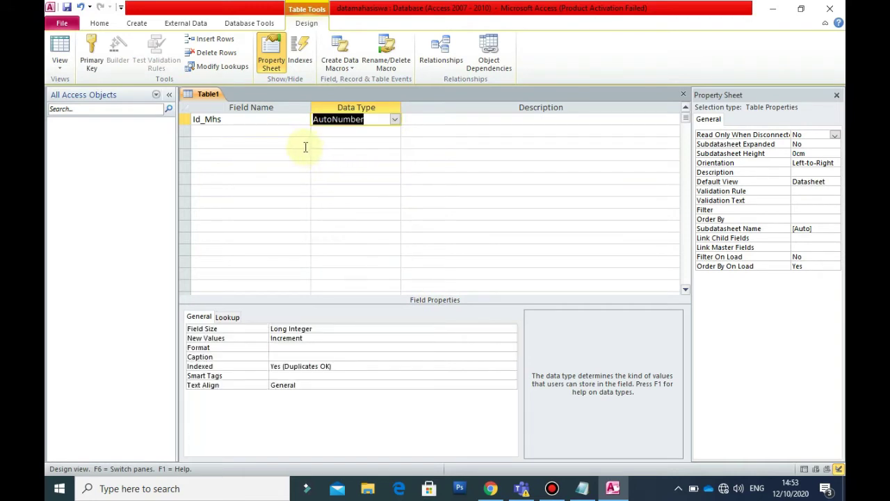
Add a second field named nama_Mhs with the Text data type.
{"action": "left_click", "coordinate": [259, 130]}
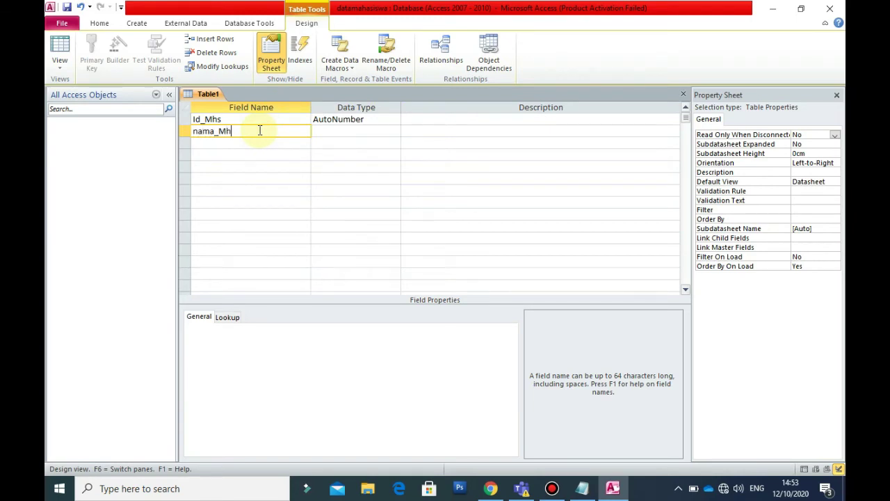
{"action": "left_click", "coordinate": [334, 131]}
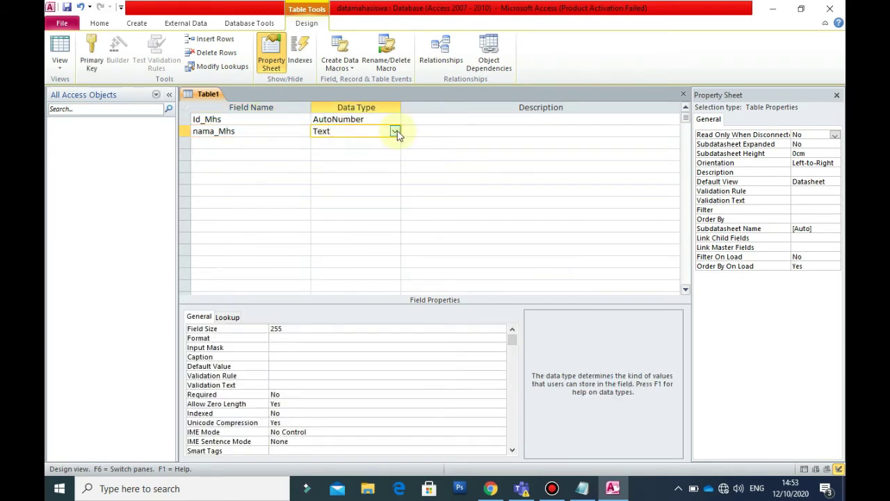
{"action": "left_click", "coordinate": [395, 131]}
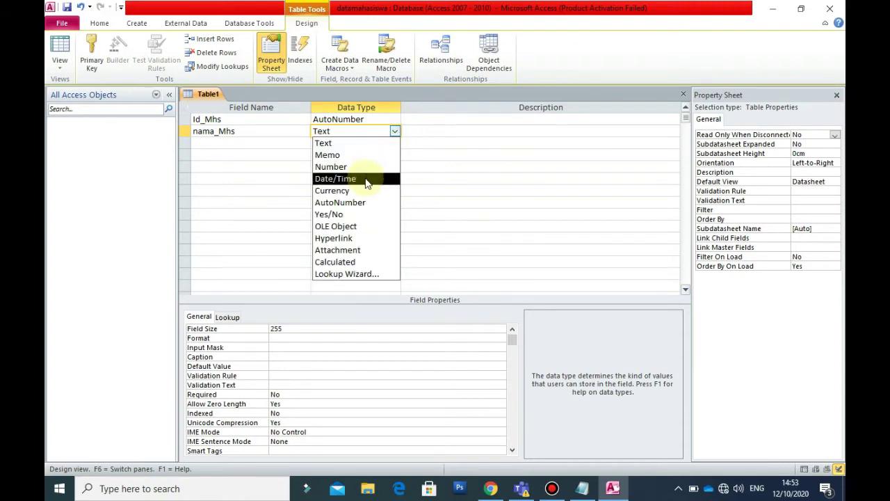
{"action": "left_click", "coordinate": [353, 143]}
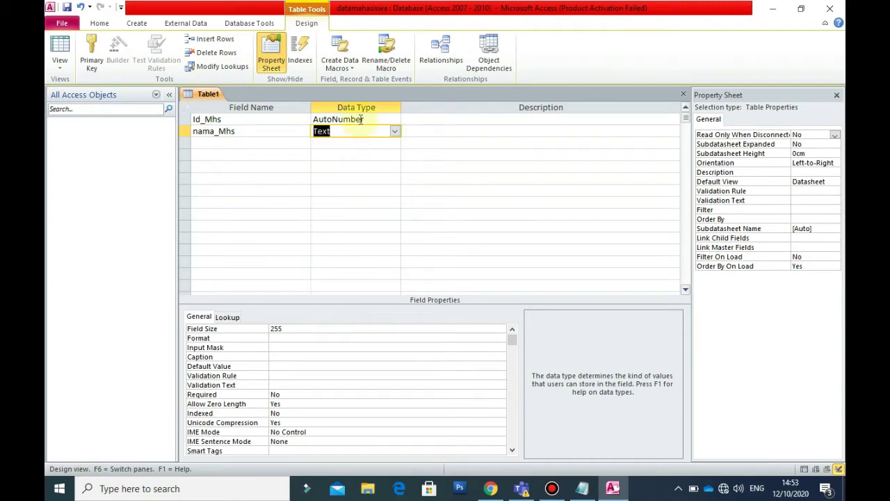
{"action": "left_click", "coordinate": [361, 119]}
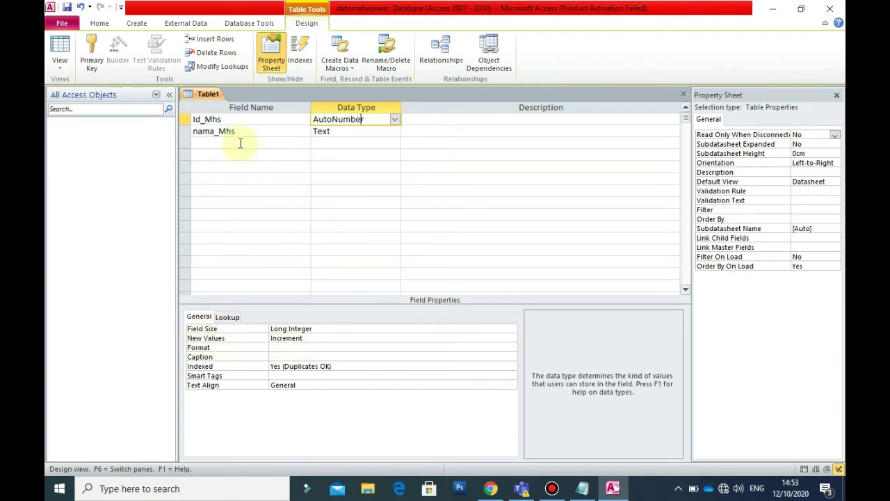
{"action": "left_click", "coordinate": [336, 133]}
Add a Kelas field below nama_Mhs with the Text data type.
{"action": "left_click", "coordinate": [254, 143]}
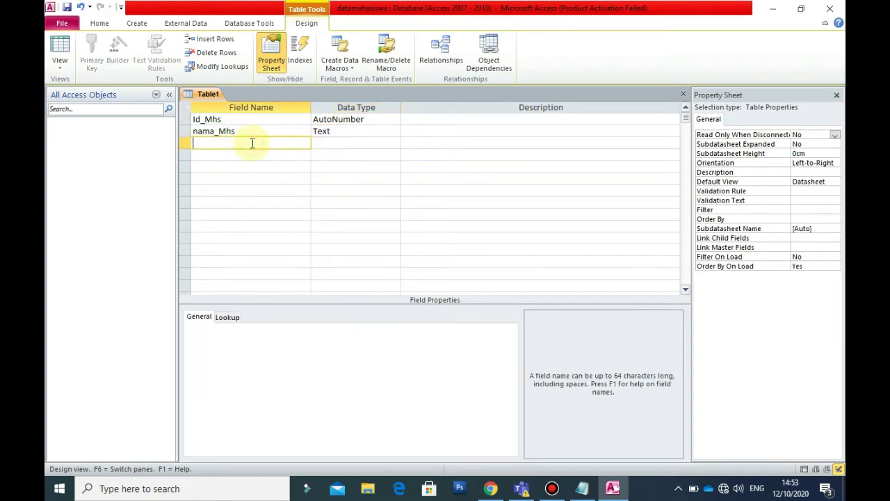
{"action": "type", "text": "Kelas"}
{"action": "left_click", "coordinate": [344, 142]}
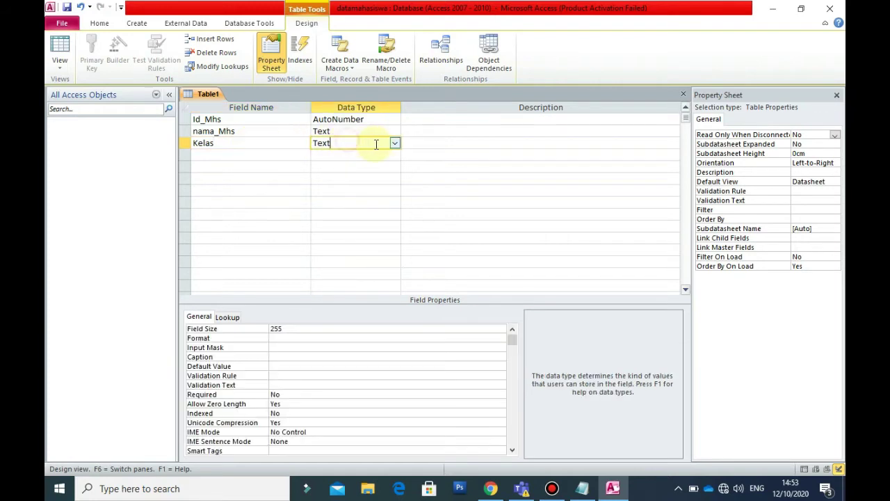
Add an n_tugas field below Kelas and set its data type to Number.
{"action": "left_click", "coordinate": [263, 154]}
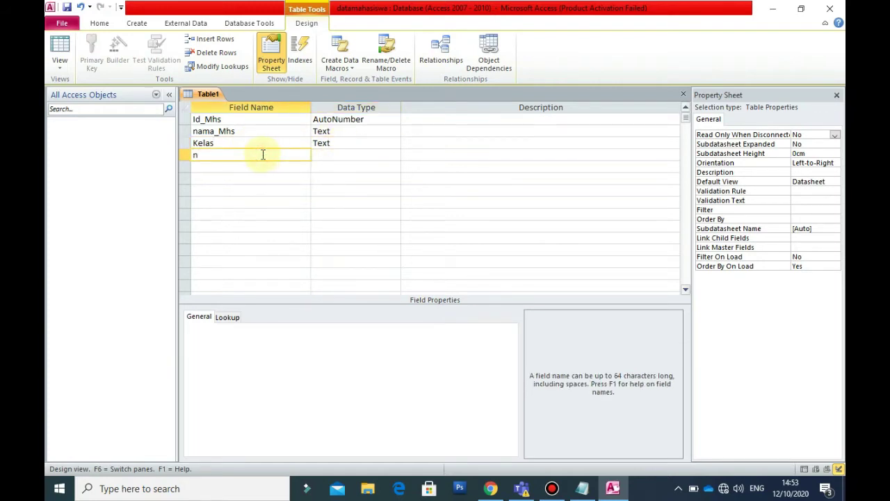
{"action": "left_click", "coordinate": [353, 154]}
{"action": "left_click", "coordinate": [393, 156]}
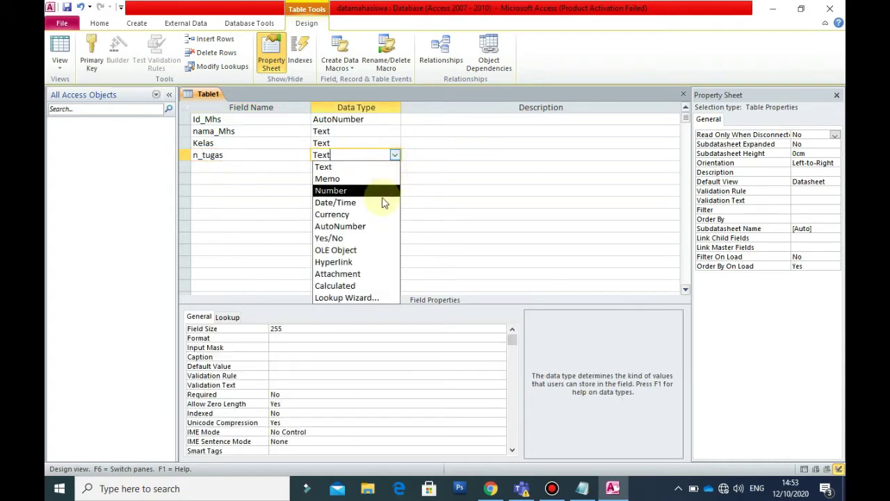
{"action": "left_click", "coordinate": [380, 192]}
Add an n_kuis field below n_tugas and set its data type to Number.
{"action": "left_click", "coordinate": [237, 167]}
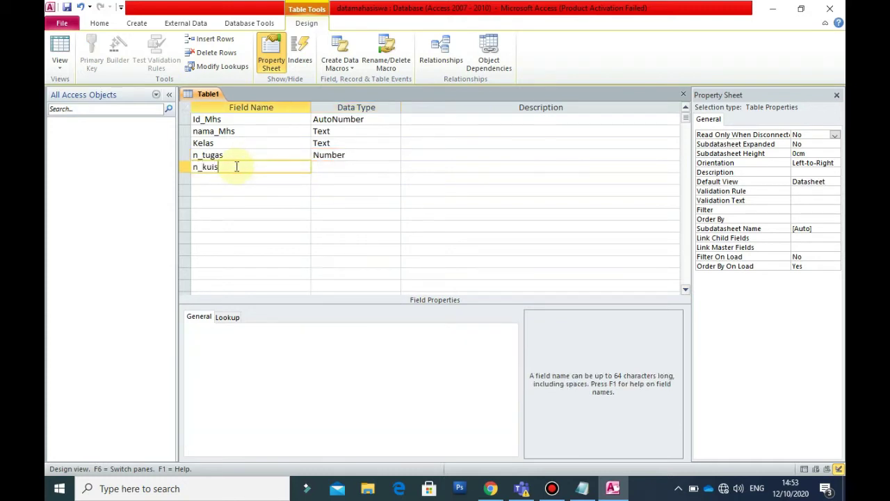
{"action": "left_click", "coordinate": [348, 167]}
{"action": "left_click", "coordinate": [394, 167]}
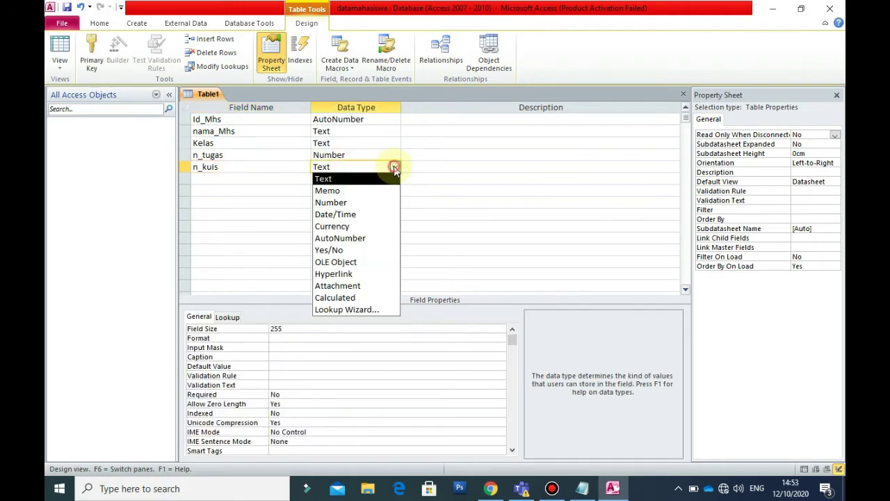
{"action": "left_click", "coordinate": [331, 203]}
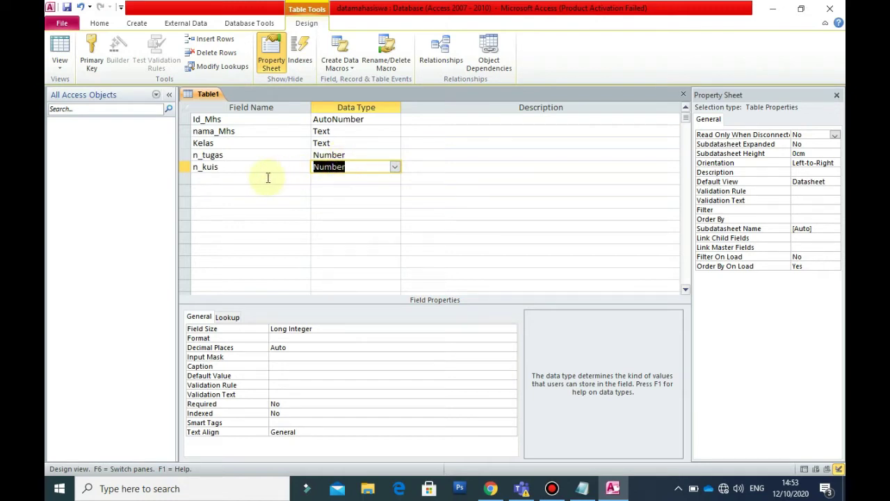
Change the number of decimal places in the n_tugas field's properties.
{"action": "left_click", "coordinate": [373, 156]}
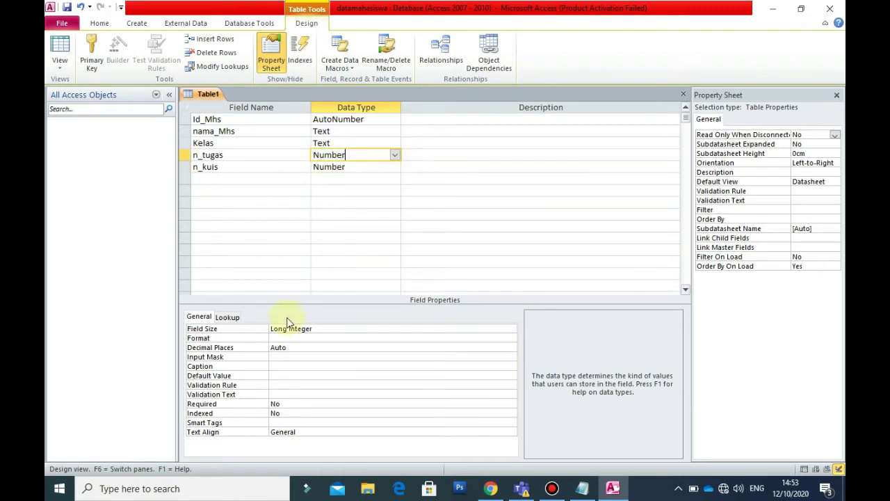
{"action": "left_click", "coordinate": [303, 347]}
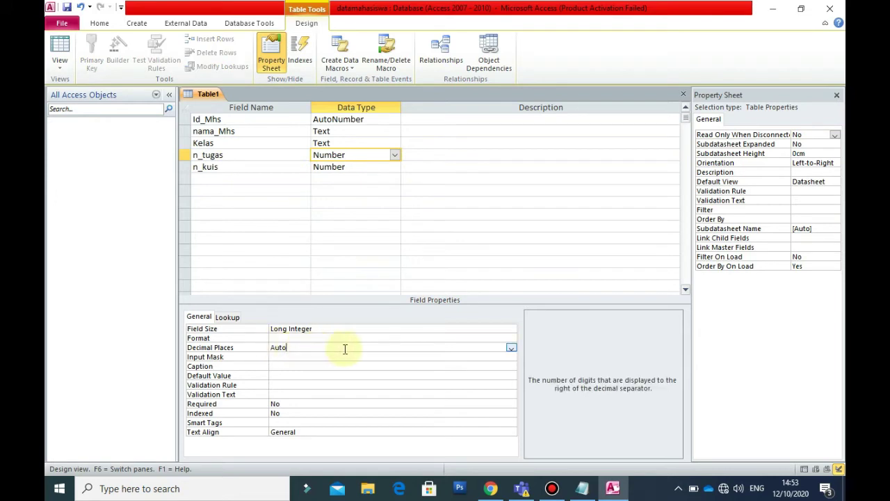
{"action": "left_click", "coordinate": [510, 348]}
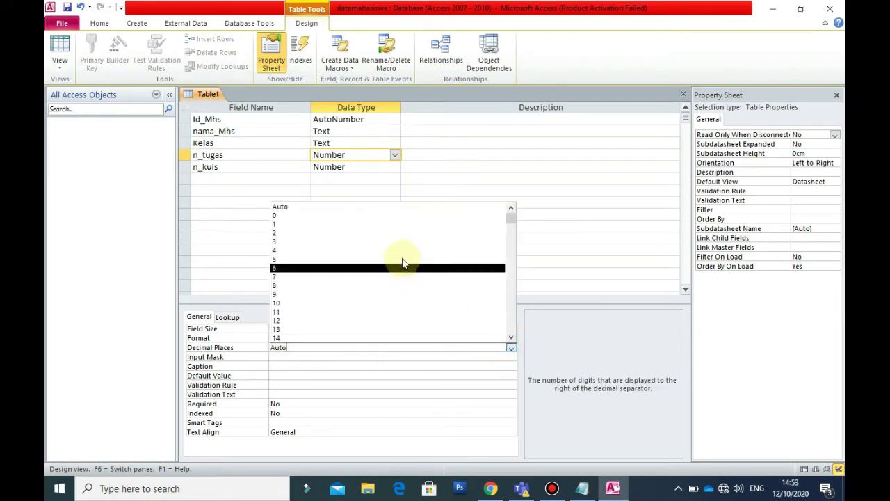
{"action": "left_click", "coordinate": [394, 238]}
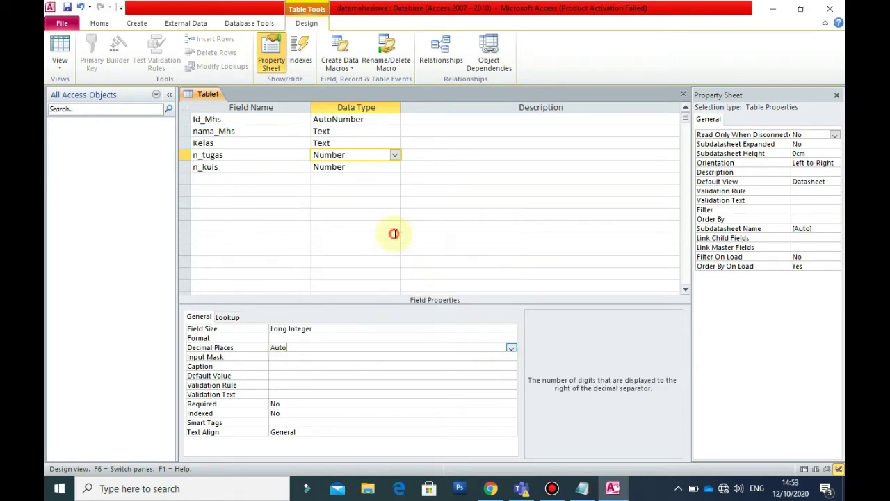
Set the n_kuis field's decimal places to 2.
{"action": "left_click", "coordinate": [377, 167]}
{"action": "left_click", "coordinate": [395, 168]}
{"action": "left_click", "coordinate": [314, 347]}
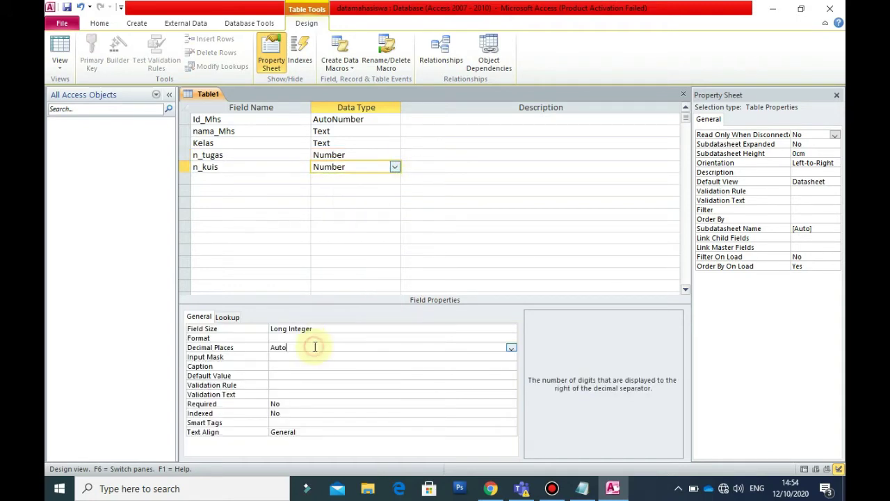
{"action": "left_click", "coordinate": [511, 348]}
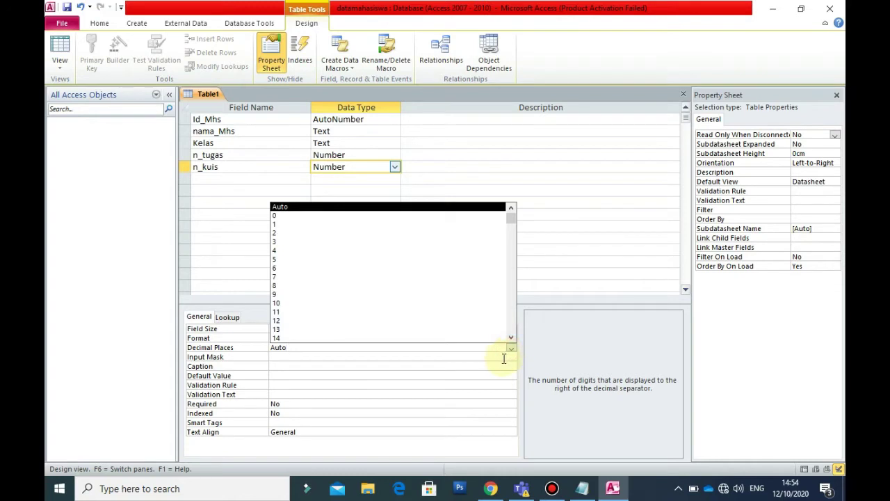
{"action": "left_click", "coordinate": [403, 234]}
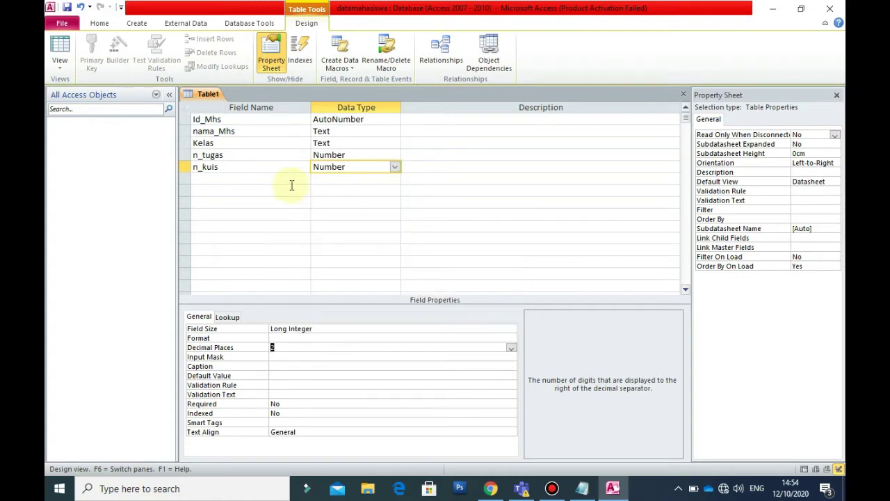
Add an n_uts field of type Number below n_kuis and set its decimal places to 2.
{"action": "left_click", "coordinate": [262, 179]}
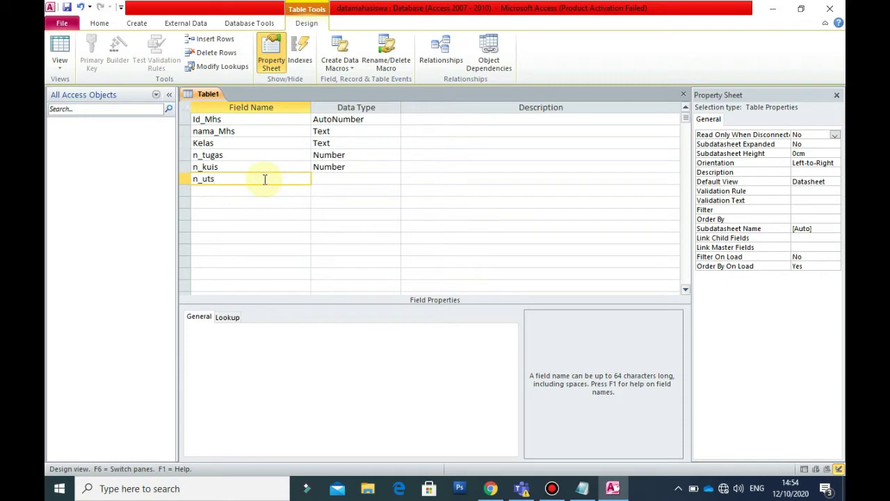
{"action": "left_click", "coordinate": [322, 179]}
{"action": "left_click", "coordinate": [395, 180]}
{"action": "left_click", "coordinate": [378, 211]}
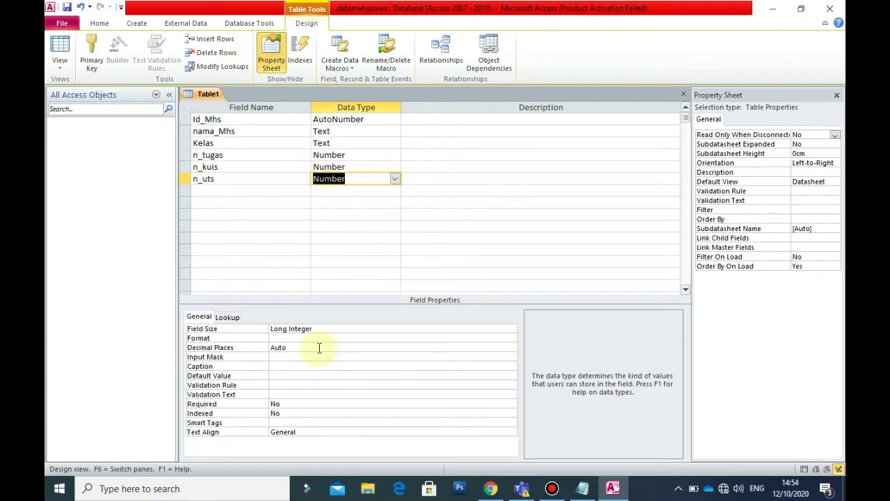
{"action": "left_click", "coordinate": [319, 348]}
{"action": "left_click", "coordinate": [512, 348]}
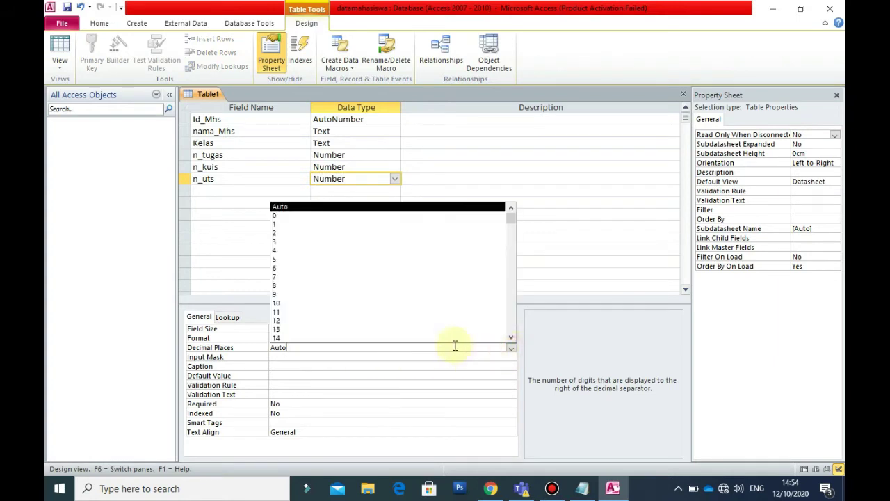
{"action": "left_click", "coordinate": [370, 234]}
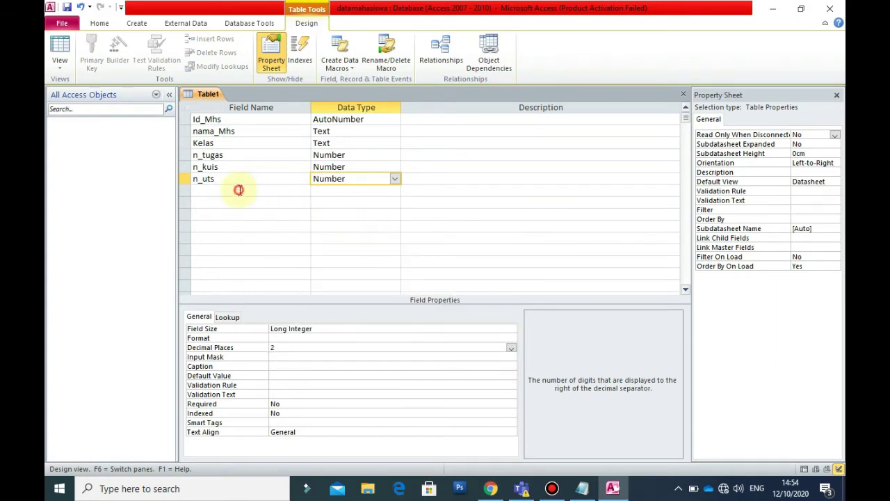
Add an n_uas field of type Number below n_uts and set its decimal places to 2.
{"action": "left_click", "coordinate": [239, 190]}
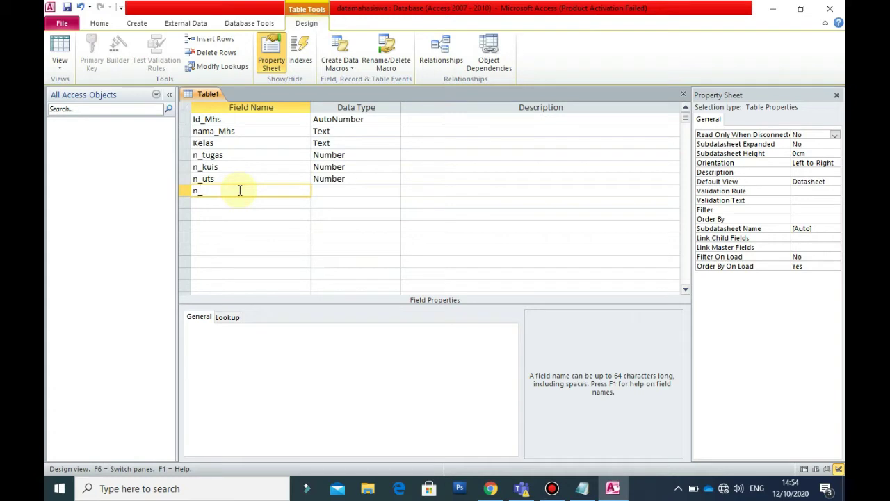
{"action": "left_click", "coordinate": [322, 191]}
{"action": "left_click", "coordinate": [394, 191]}
{"action": "left_click", "coordinate": [378, 228]}
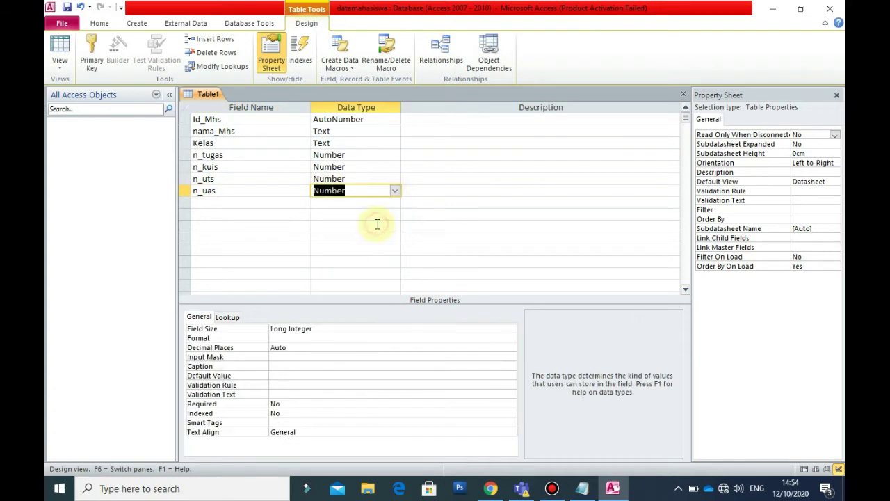
{"action": "left_click", "coordinate": [328, 347]}
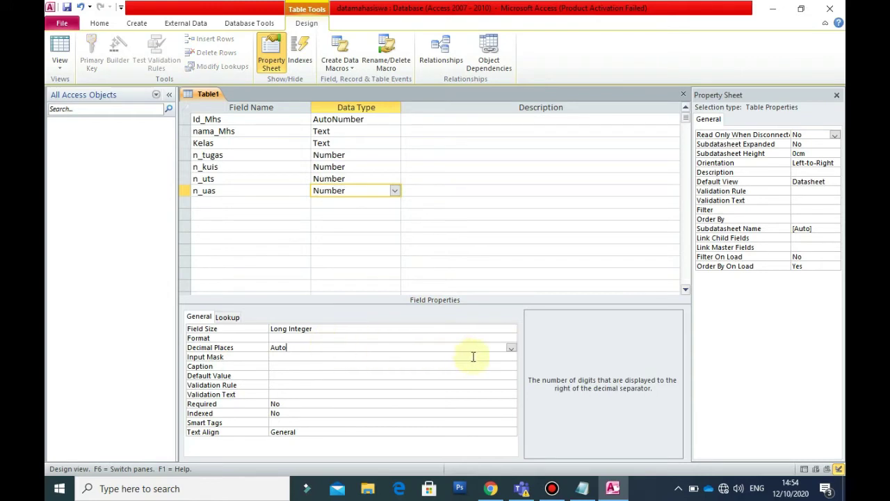
{"action": "left_click", "coordinate": [512, 348]}
{"action": "left_click", "coordinate": [393, 233]}
{"action": "right_click", "coordinate": [208, 94]}
{"action": "left_click", "coordinate": [220, 103]}
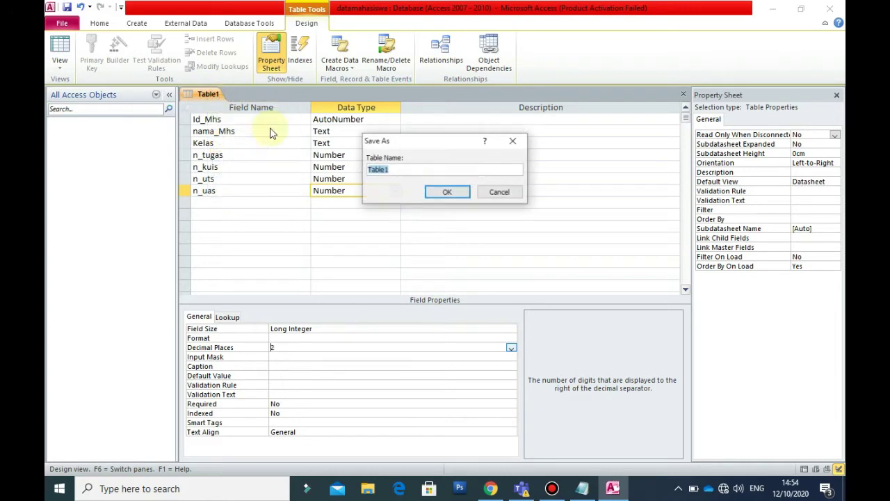
{"action": "type", "text": "tabelNilai"}
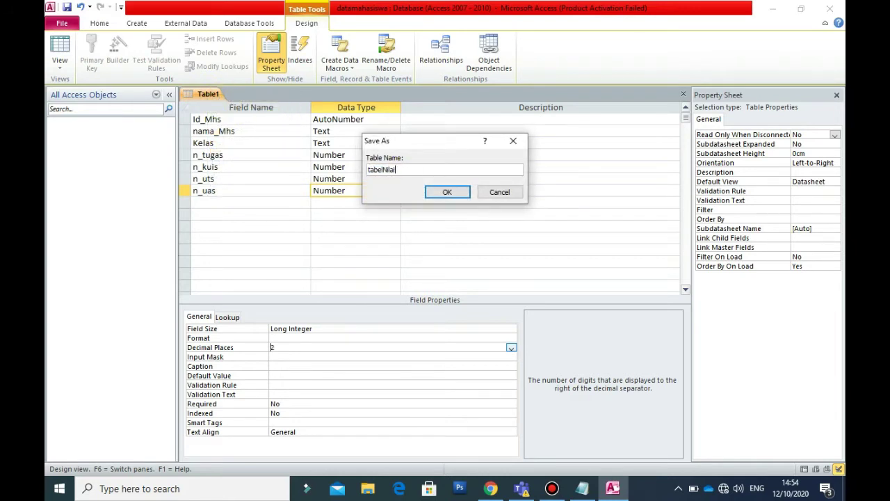
{"action": "left_click", "coordinate": [447, 191]}
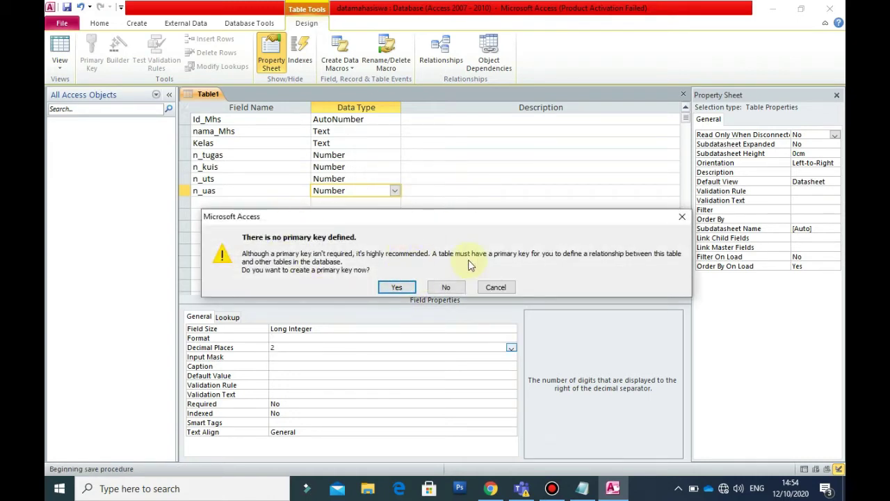
{"action": "left_click", "coordinate": [495, 288]}
Make Id_Mhs the primary key and save the table as TabelNilaiMhs.
{"action": "left_click", "coordinate": [214, 120]}
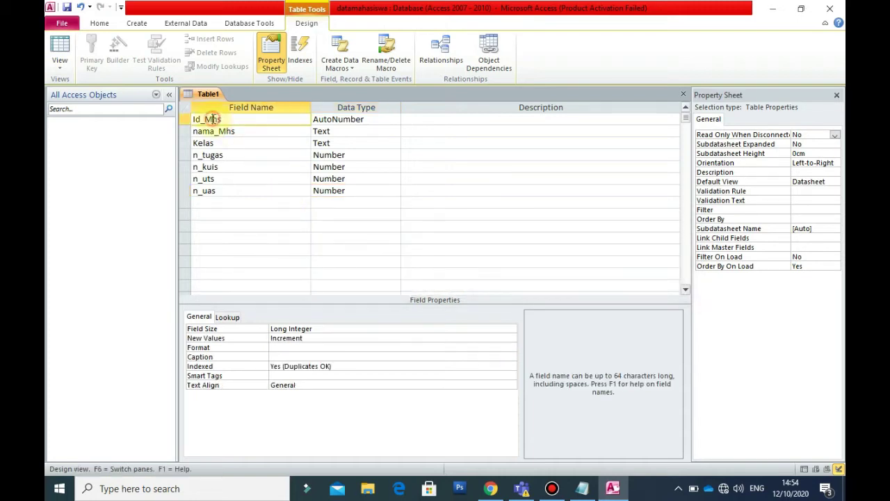
{"action": "left_click", "coordinate": [91, 56]}
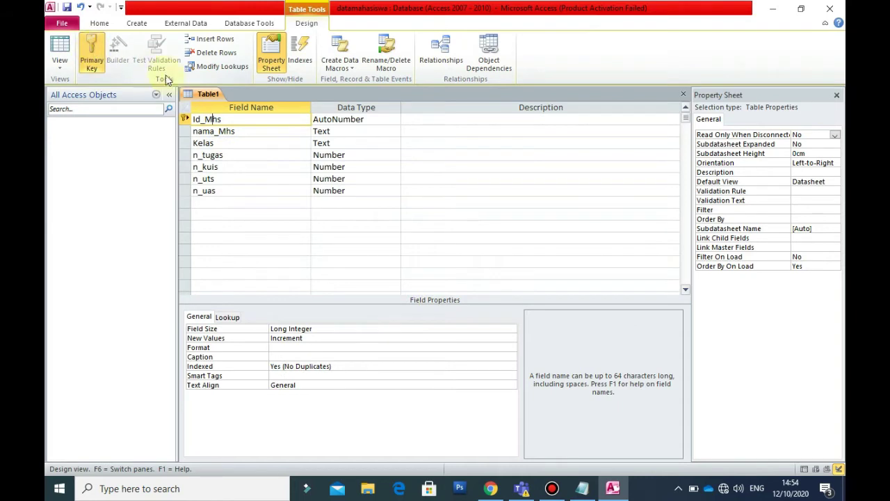
{"action": "right_click", "coordinate": [202, 97]}
{"action": "left_click", "coordinate": [226, 100]}
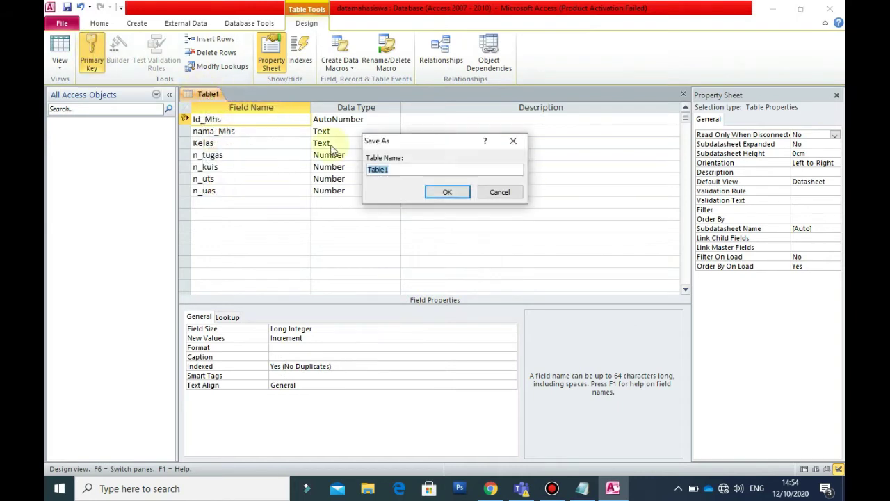
{"action": "type", "text": "T"}
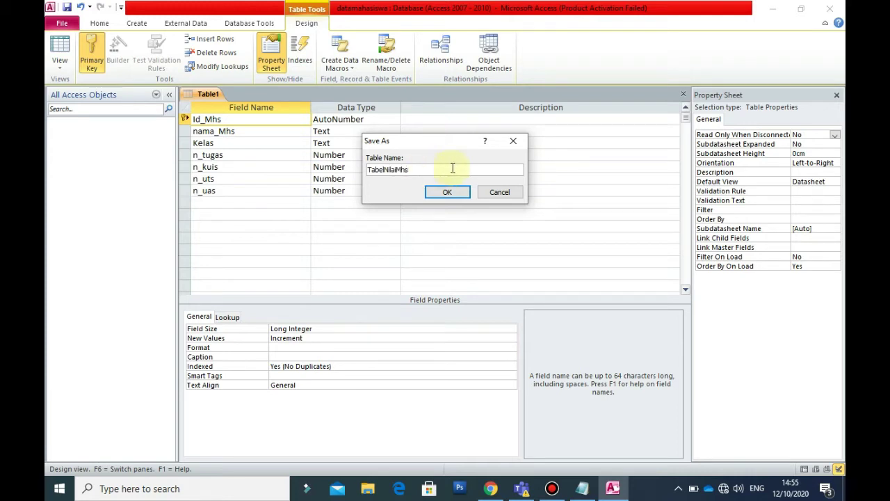
{"action": "left_click", "coordinate": [441, 195]}
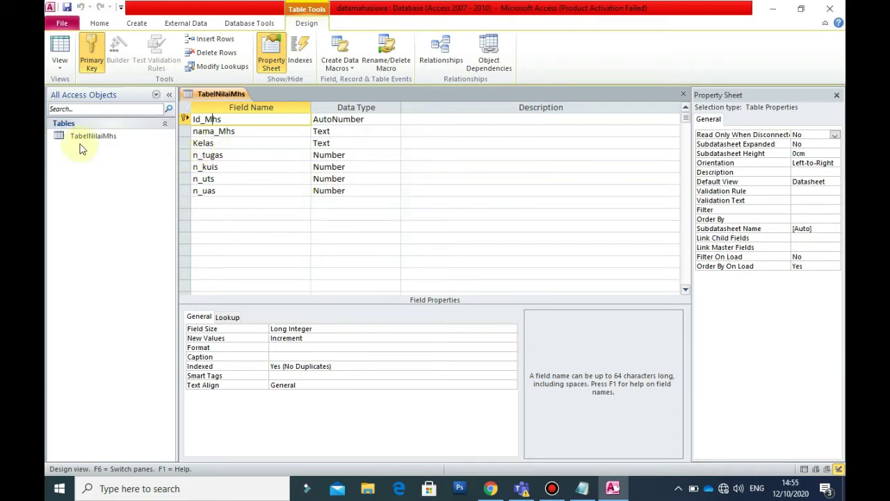
Close the TabelNilaiMhs table's design and select the table in the object list.
{"action": "right_click", "coordinate": [213, 94]}
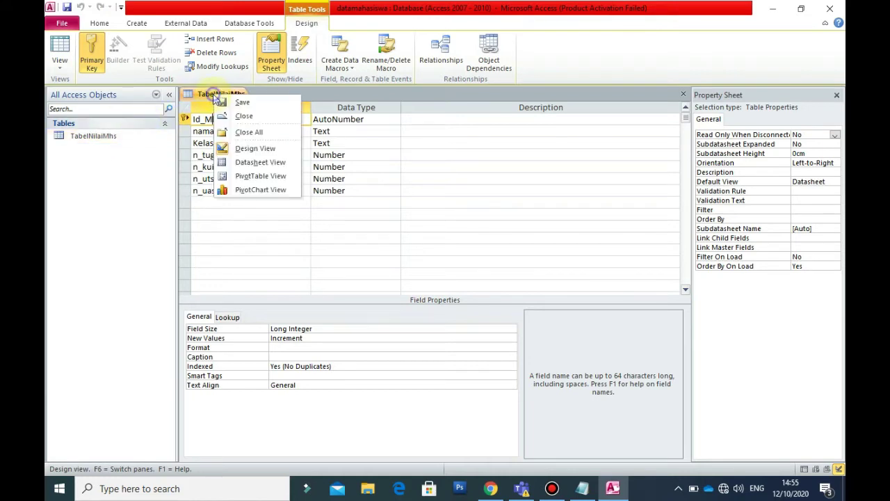
{"action": "left_click", "coordinate": [236, 113]}
{"action": "left_click", "coordinate": [108, 139]}
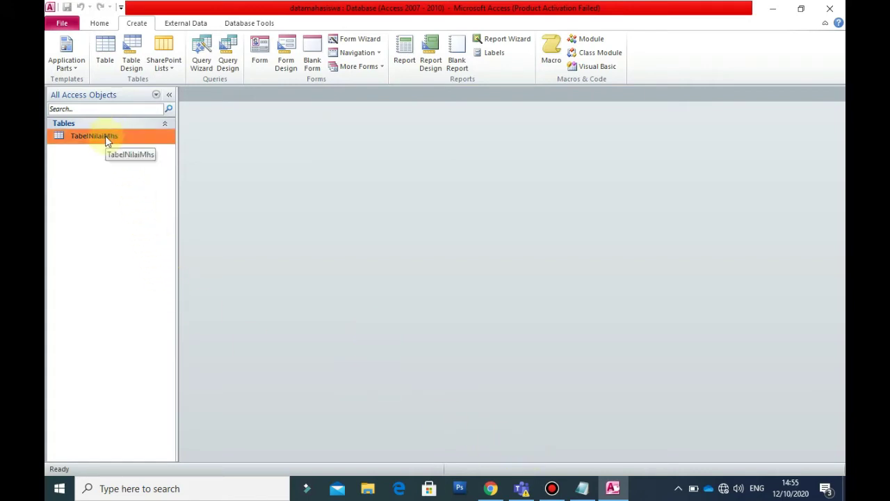
Create a new query in design view with TabelNilaiMhs as its source table.
{"action": "left_click", "coordinate": [230, 59]}
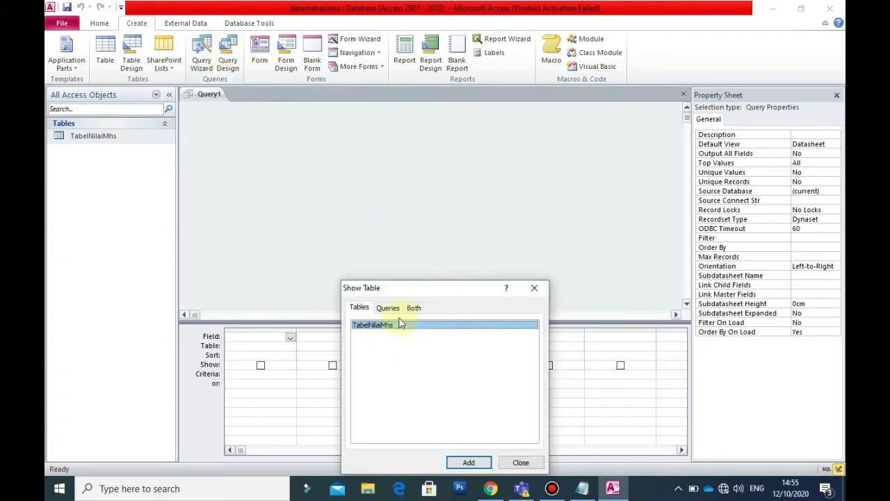
{"action": "left_click_drag", "start_coordinate": [429, 285], "coordinate": [413, 142]}
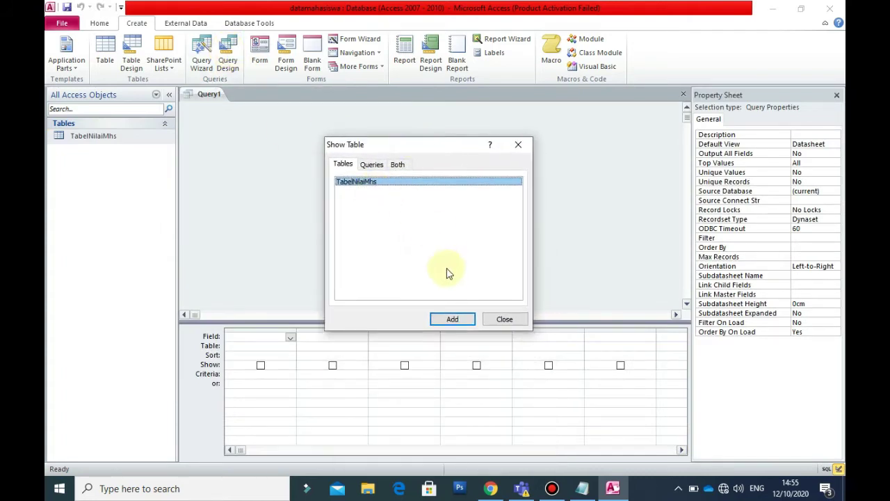
{"action": "left_click", "coordinate": [451, 319]}
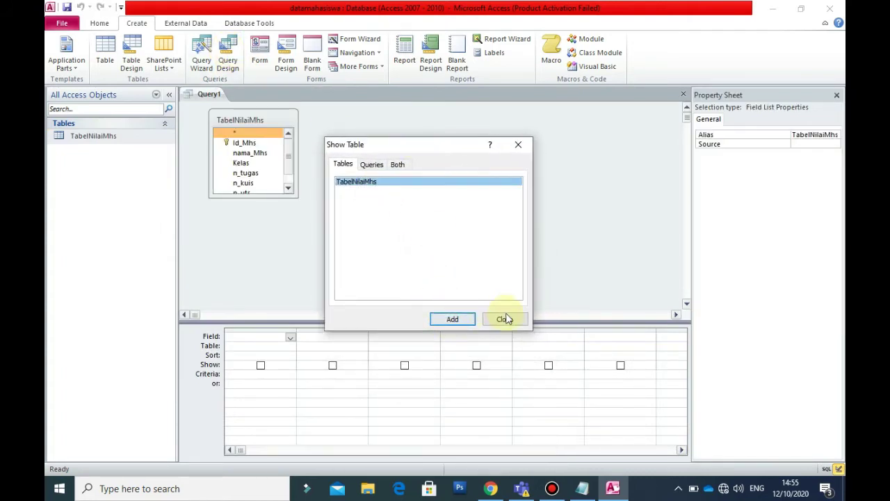
{"action": "left_click", "coordinate": [506, 319]}
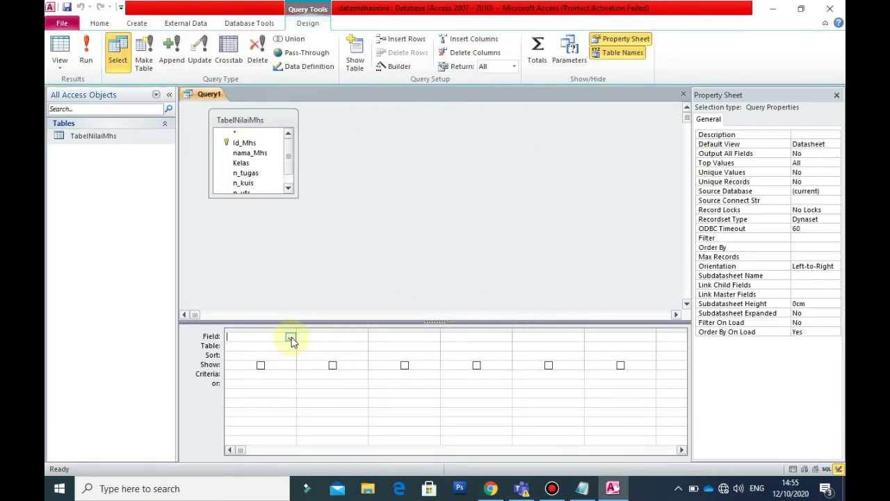
Add the Id_Mhs, nama_Mhs and Kelas fields to the first three columns of the query grid.
{"action": "left_click", "coordinate": [290, 337]}
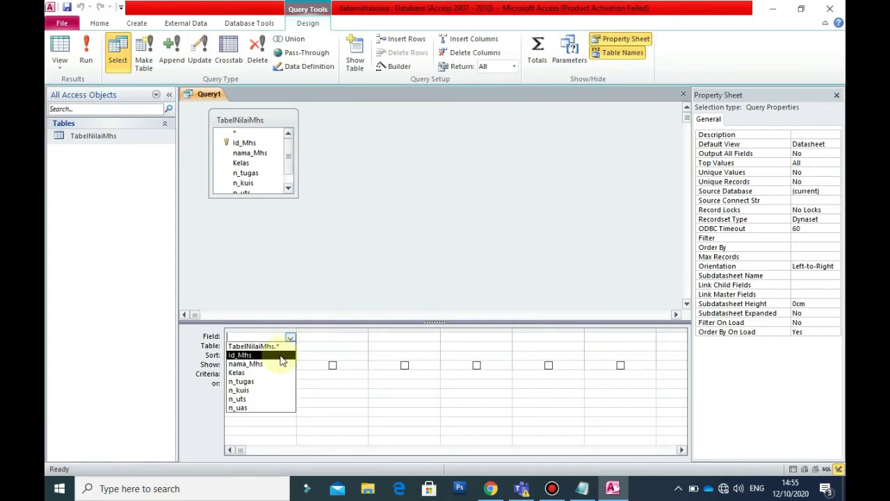
{"action": "left_click", "coordinate": [279, 356]}
{"action": "left_click", "coordinate": [348, 338]}
{"action": "left_click", "coordinate": [363, 339]}
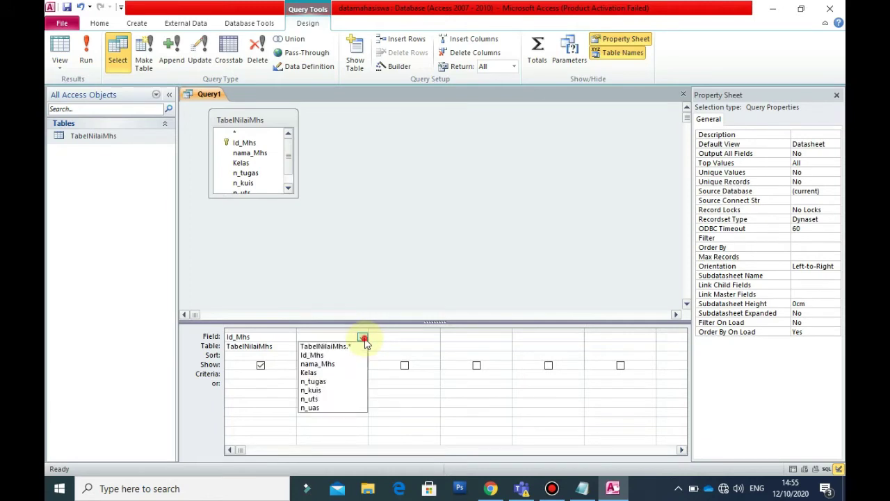
{"action": "left_click", "coordinate": [357, 365]}
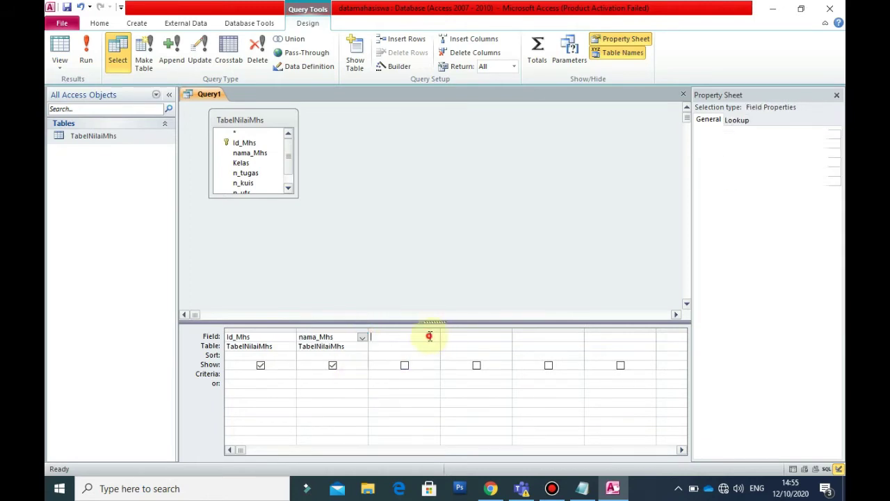
{"action": "left_click", "coordinate": [427, 338]}
{"action": "left_click", "coordinate": [434, 338]}
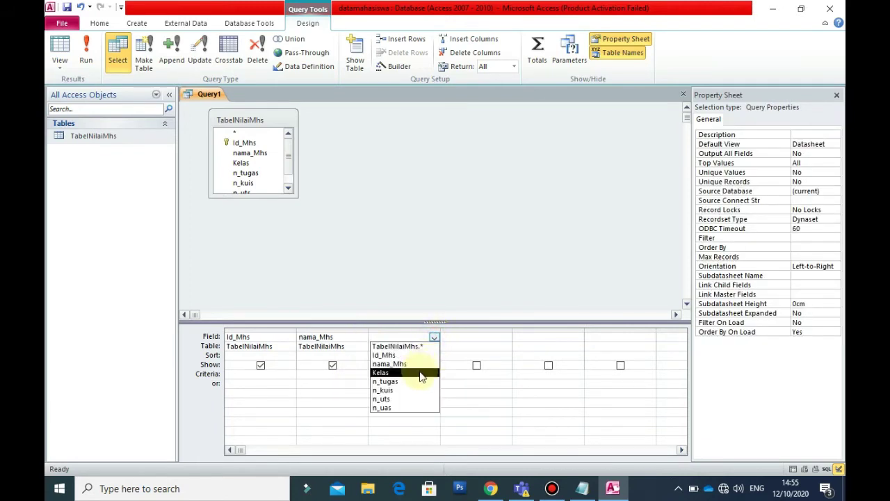
{"action": "left_click", "coordinate": [423, 373]}
Add the n_tugas, n_kuis, n_uts and n_uas fields to the next four columns of the query grid.
{"action": "left_click", "coordinate": [480, 338]}
{"action": "left_click", "coordinate": [508, 339]}
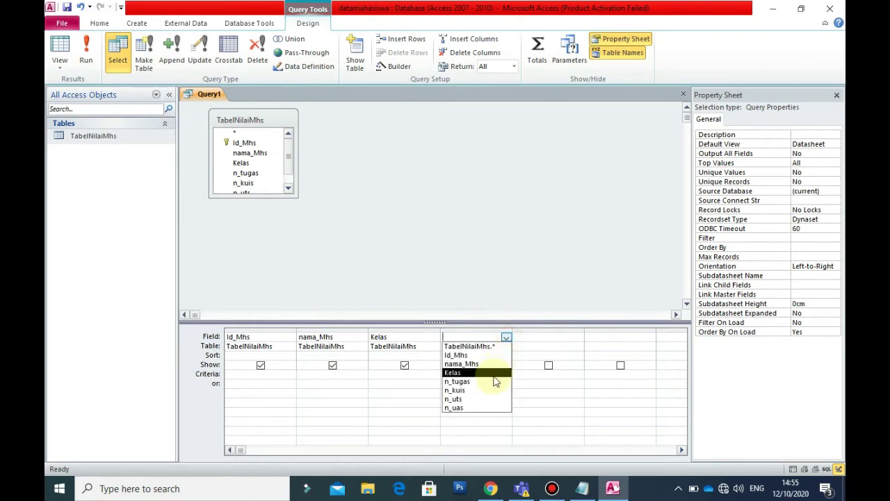
{"action": "left_click", "coordinate": [491, 384]}
{"action": "left_click", "coordinate": [540, 337]}
{"action": "left_click", "coordinate": [578, 338]}
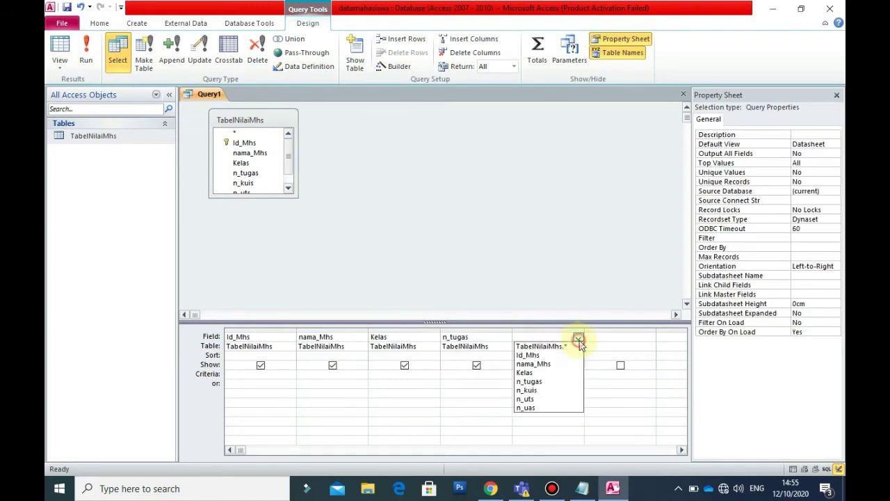
{"action": "left_click", "coordinate": [554, 392]}
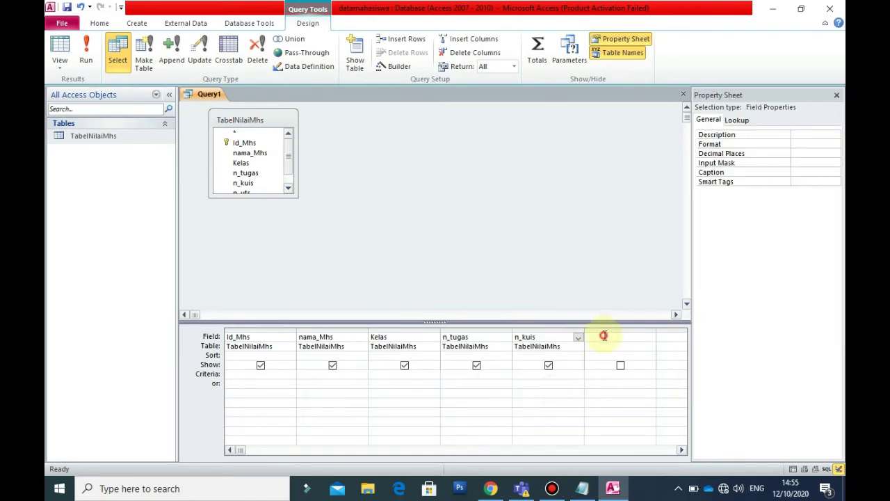
{"action": "left_click", "coordinate": [607, 337]}
{"action": "left_click", "coordinate": [650, 339]}
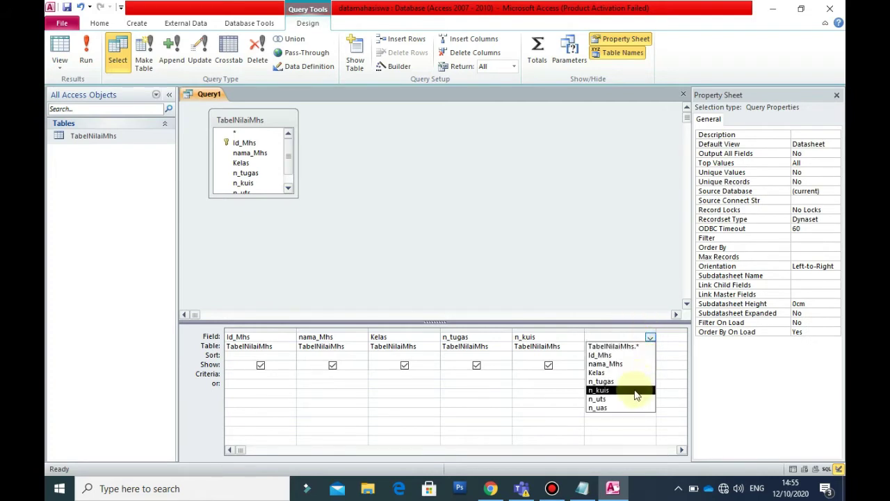
{"action": "left_click", "coordinate": [633, 395]}
{"action": "left_click", "coordinate": [661, 336]}
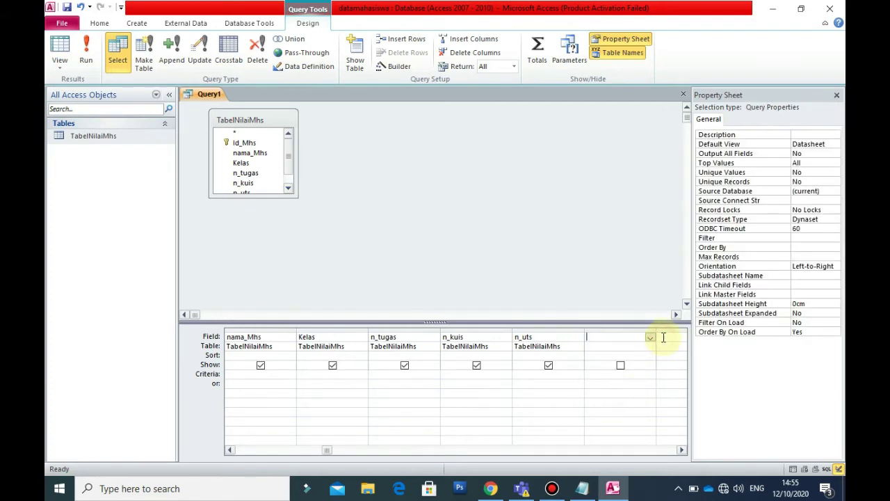
{"action": "left_click", "coordinate": [650, 338]}
{"action": "left_click", "coordinate": [625, 407]}
Add the calculated column Rata-rata:([n_tugas]+[n_kuis]+[n_uts]+[n_uas])/4 after n_uas in the query grid and set it to show.
{"action": "left_click", "coordinate": [662, 337]}
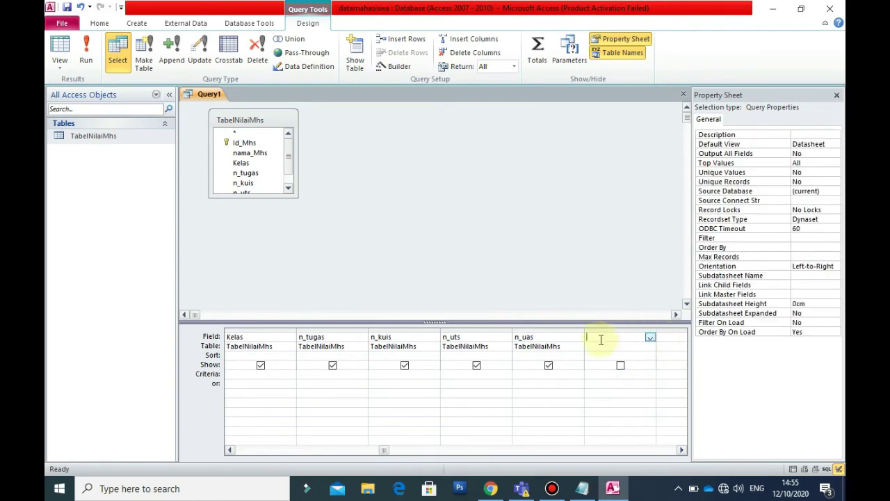
{"action": "type", "text": "Rata-rata:"}
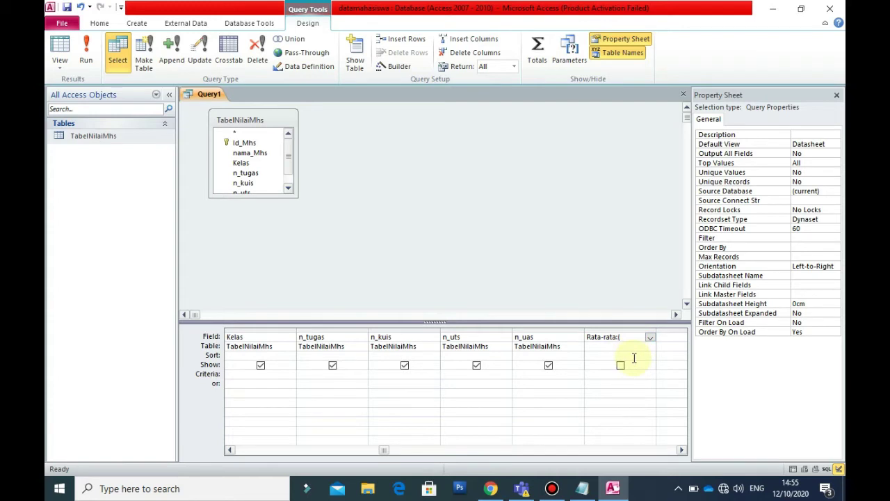
{"action": "type", "text": "("}
{"action": "type", "text": "["}
{"action": "type", "text": "n"}
{"action": "type", "text": "_tugas"}
{"action": "type", "text": "]"}
{"action": "type", "text": "+"}
{"action": "type", "text": "[n_kuis"}
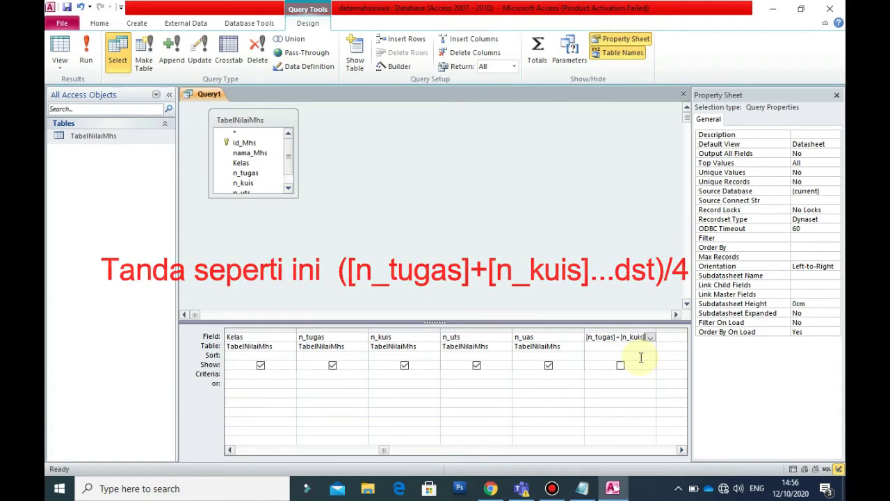
{"action": "type", "text": "]+[n"}
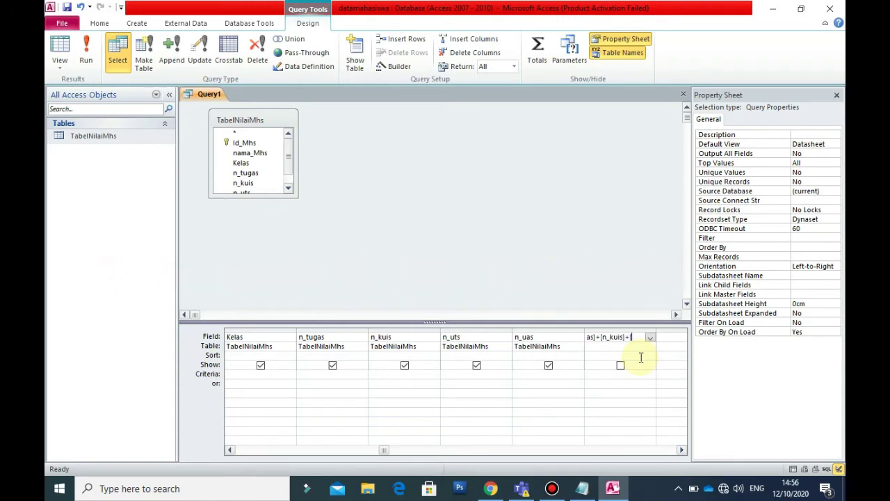
{"action": "type", "text": "_uts]+[n_uas])/4"}
{"action": "left_click", "coordinate": [620, 365]}
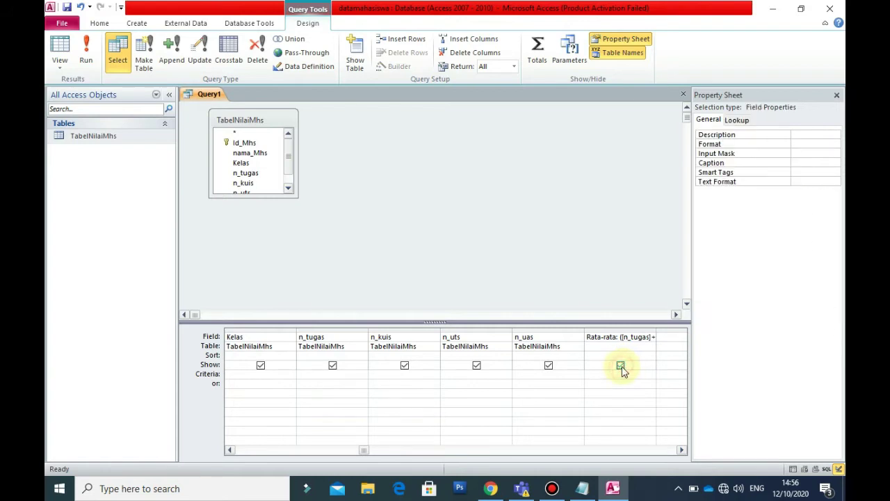
Add the calculated column Keterangan:IIF([Rata-rata]>=75;"LULUS";"MENGULANG") after Rata-rata in the query grid and set it to show.
{"action": "left_click", "coordinate": [672, 338]}
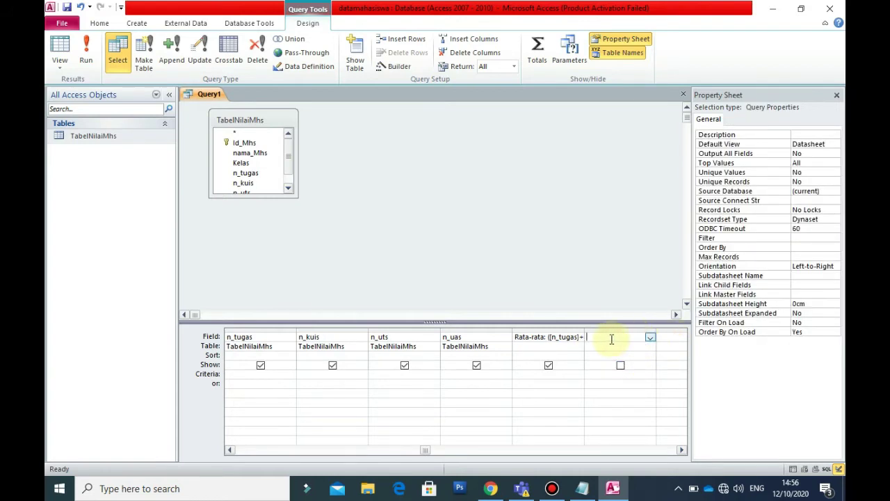
{"action": "type", "text": "Keterangan:"}
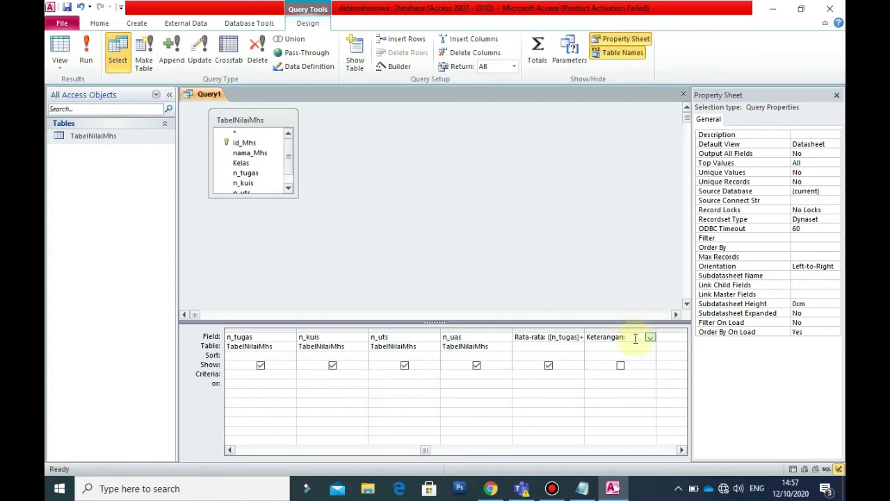
{"action": "type", "text": "IIF([Rata-rat"}
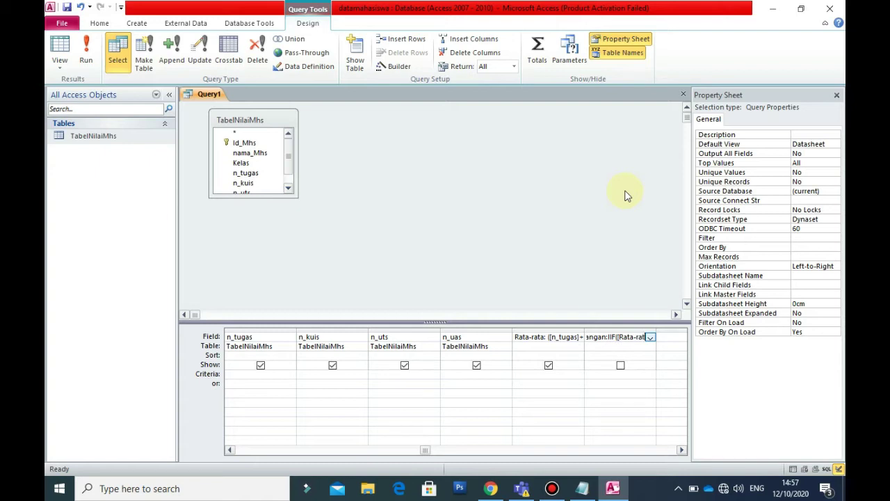
{"action": "type", "text": "a]>=75;"}
{"action": "type", "text": "\""}
{"action": "key", "text": "Caps_Lock"}
{"action": "type", "text": "LULUS\";"}
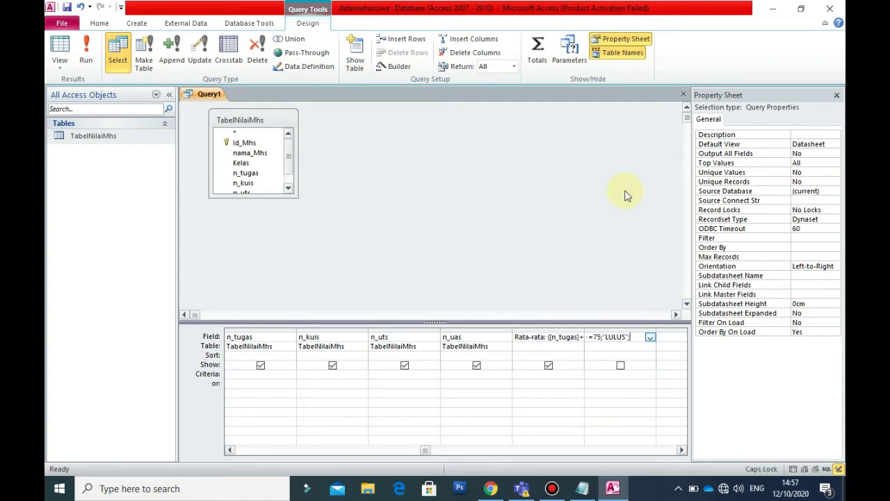
{"action": "type", "text": "\"MENGU"}
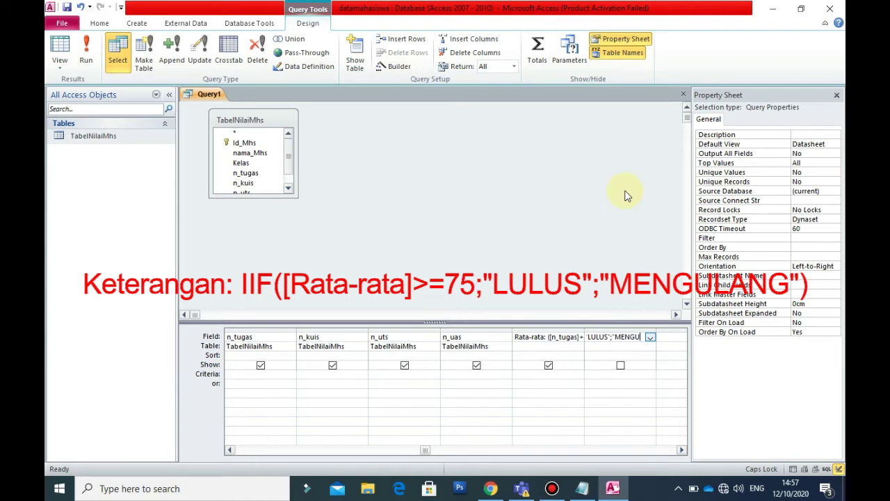
{"action": "type", "text": "LANG\""}
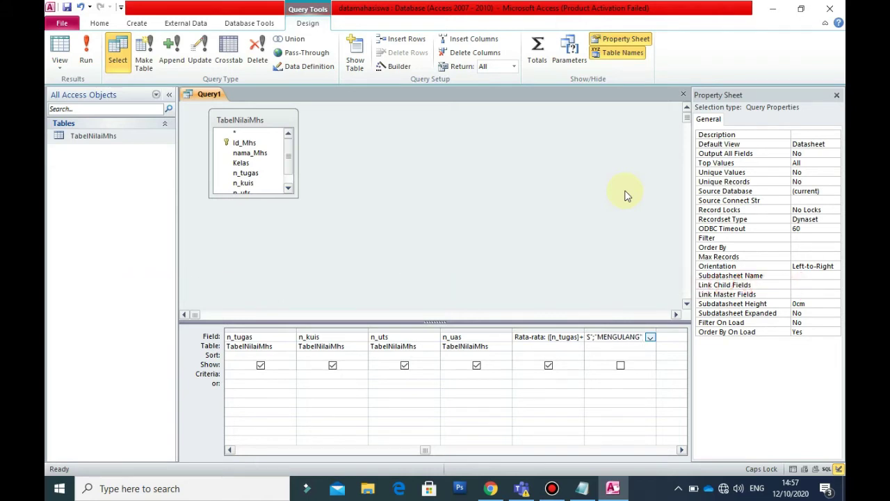
{"action": "left_click", "coordinate": [621, 366]}
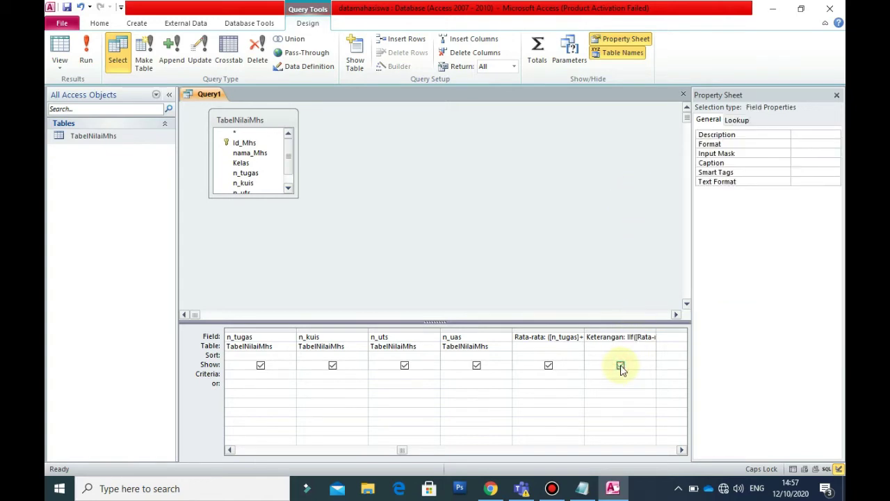
Save the query as Q Nilai and close it.
{"action": "right_click", "coordinate": [208, 93]}
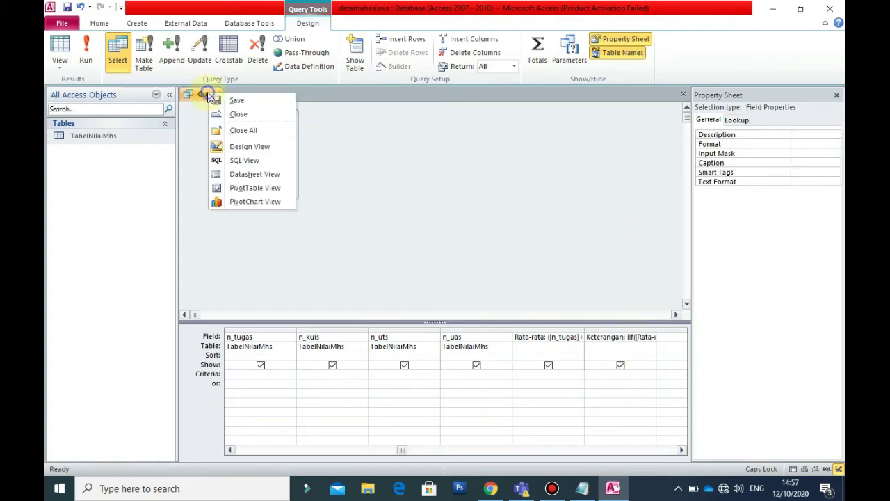
{"action": "left_click", "coordinate": [236, 103]}
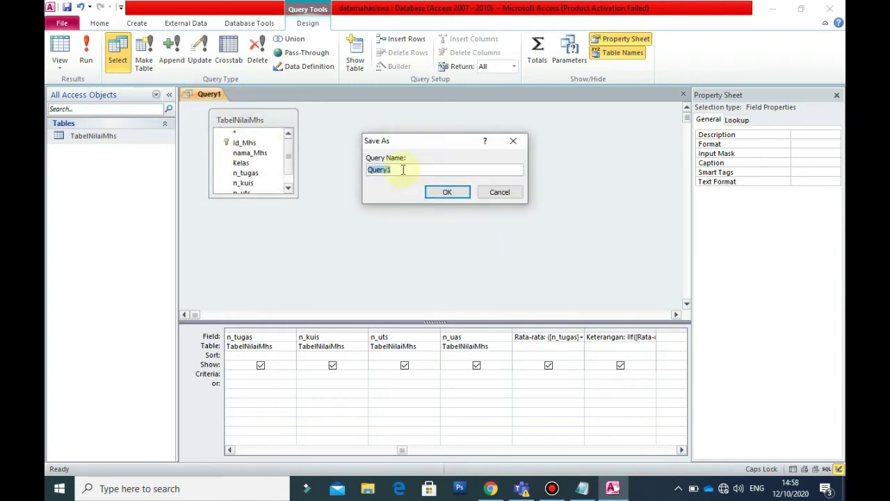
{"action": "type", "text": "q"}
{"action": "key", "text": "BackSpace"}
{"action": "type", "text": "Q"}
{"action": "key", "text": "Caps_Lock"}
{"action": "type", "text": "Nilai"}
{"action": "left_click", "coordinate": [454, 192]}
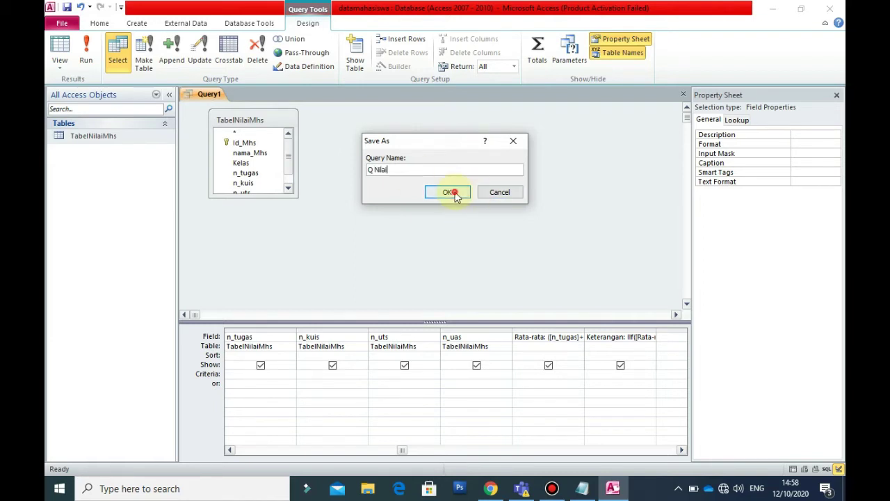
{"action": "right_click", "coordinate": [212, 99]}
{"action": "left_click", "coordinate": [238, 115]}
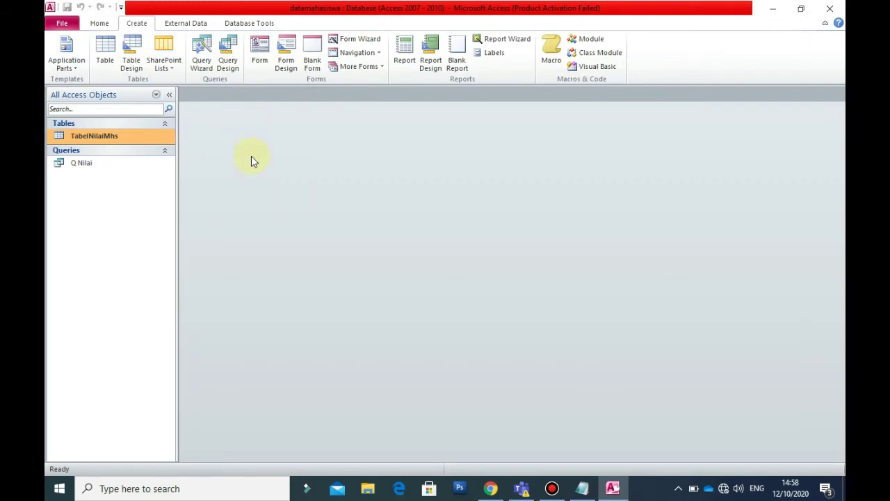
Create a form from the Q Nilai query and narrow its text boxes to about 6.2 cm wide.
{"action": "left_click", "coordinate": [86, 166]}
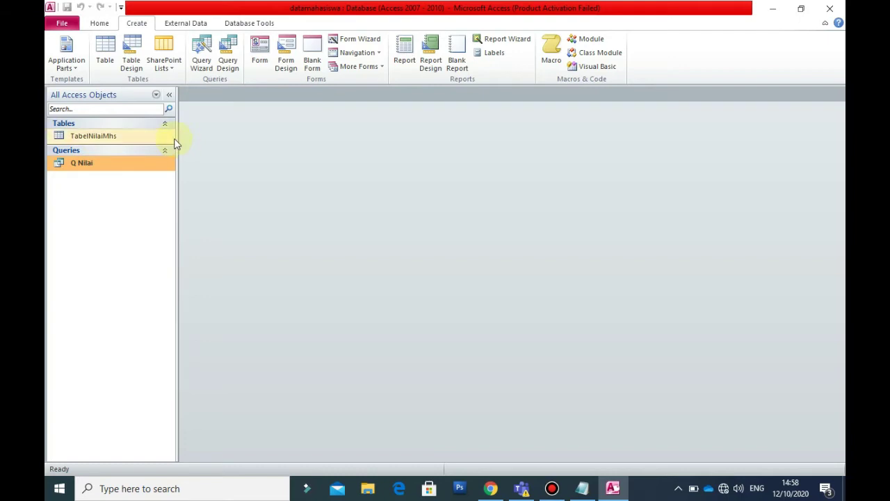
{"action": "left_click", "coordinate": [259, 53]}
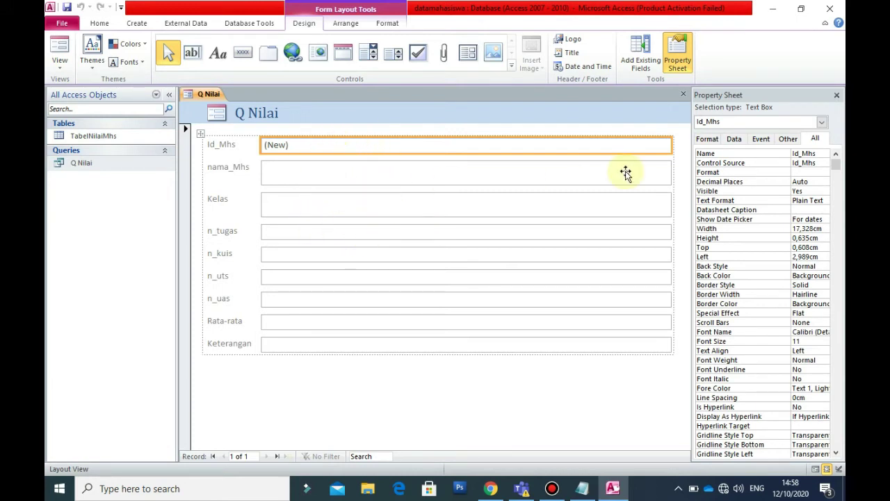
{"action": "left_click_drag", "start_coordinate": [673, 142], "coordinate": [410, 159]}
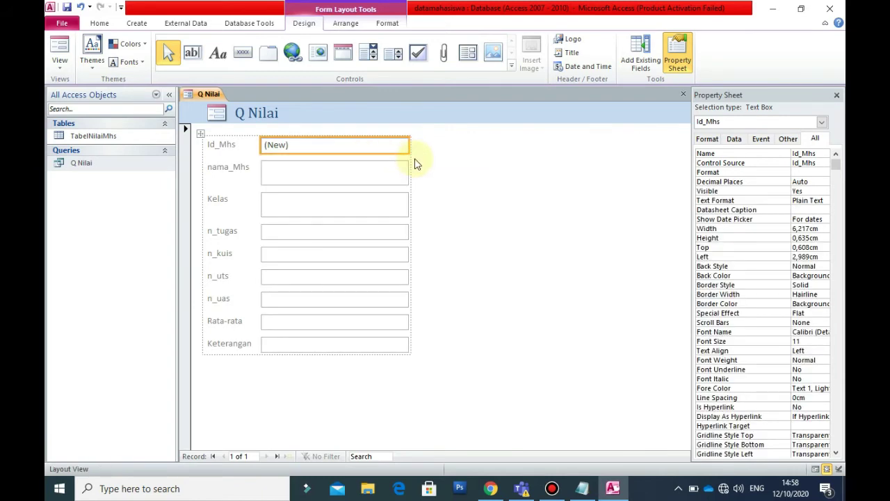
Switch the form to Design View and extend the Detail section downward to make room below the Keterangan field.
{"action": "right_click", "coordinate": [208, 92]}
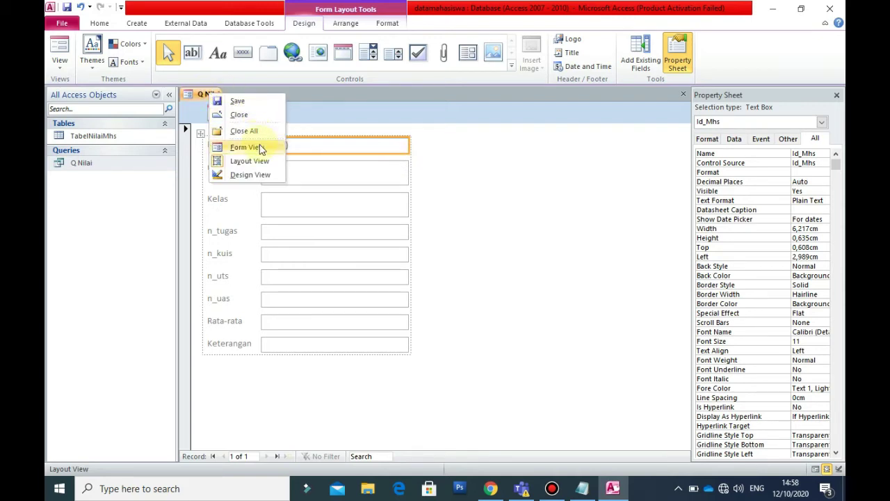
{"action": "left_click", "coordinate": [252, 174]}
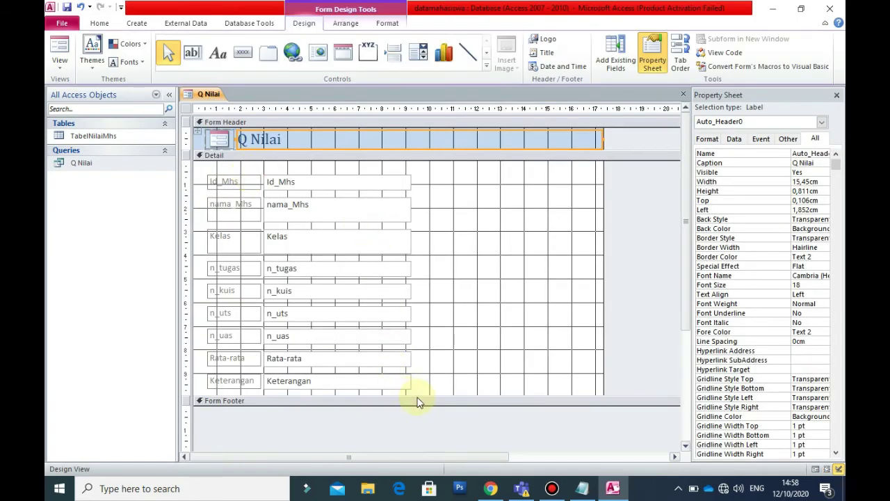
{"action": "left_click_drag", "start_coordinate": [418, 395], "coordinate": [418, 437]}
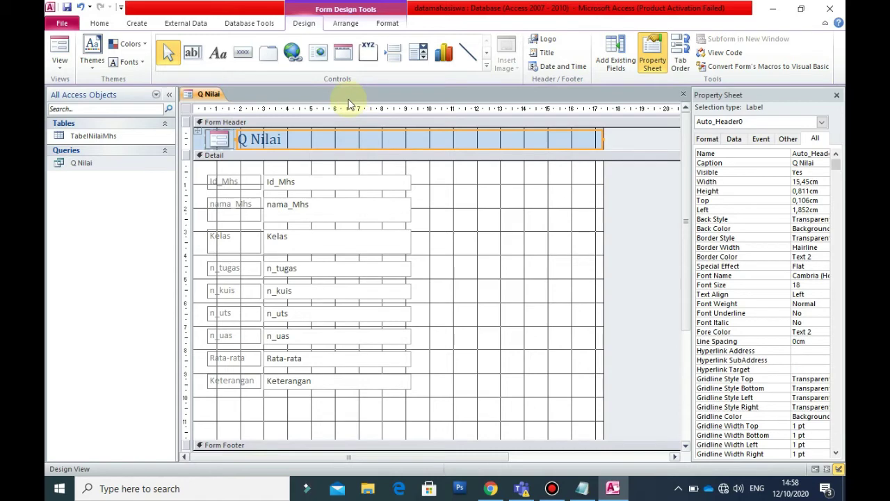
Draw a command button about 2.5 by 1.1 cm below the Keterangan field and assign it the Save Record action from Record Operations.
{"action": "left_click", "coordinate": [242, 53]}
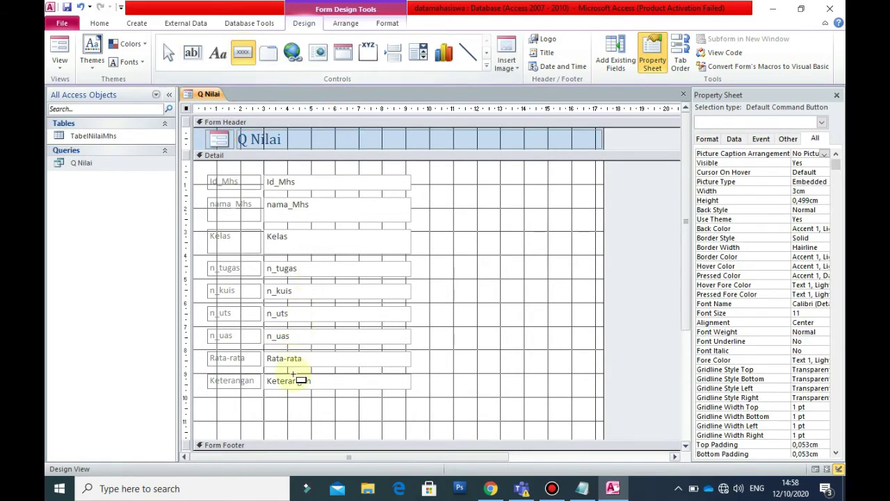
{"action": "left_click_drag", "start_coordinate": [302, 402], "coordinate": [361, 427]}
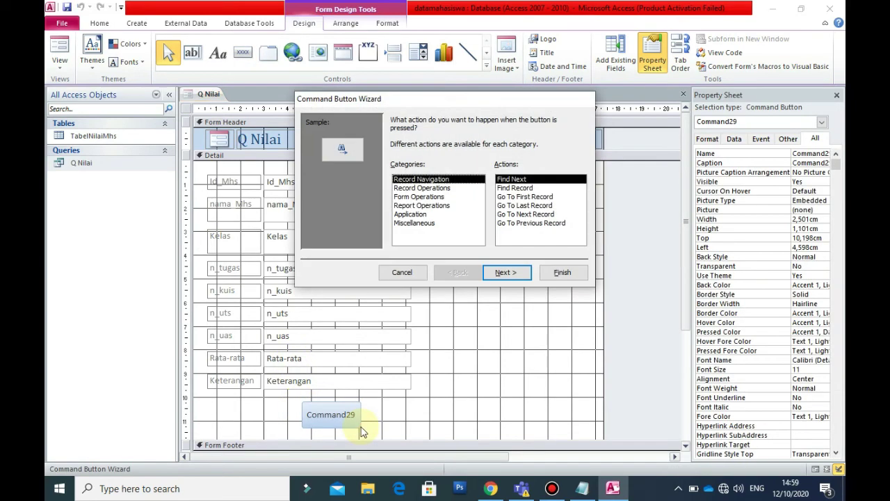
{"action": "left_click", "coordinate": [439, 188]}
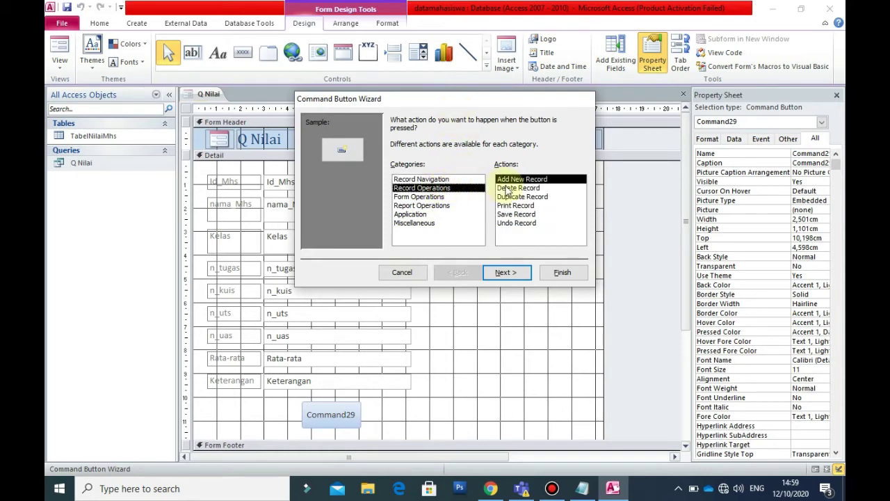
{"action": "left_click", "coordinate": [516, 215]}
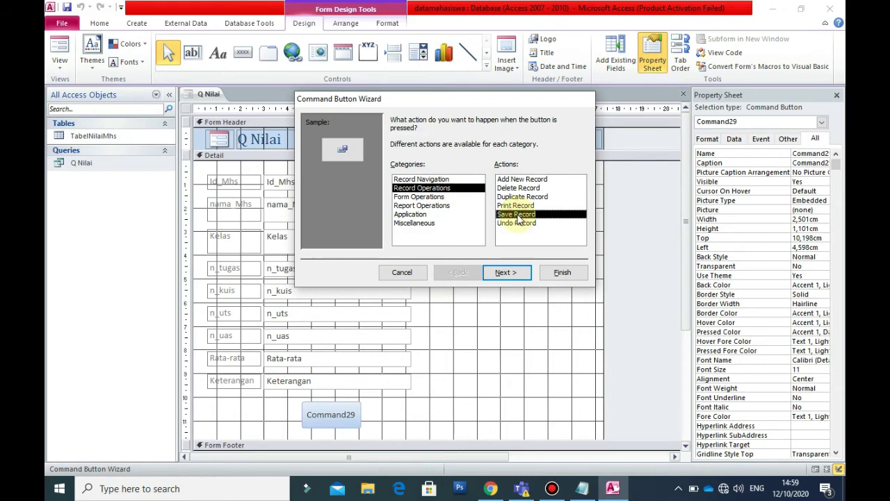
{"action": "left_click", "coordinate": [507, 273]}
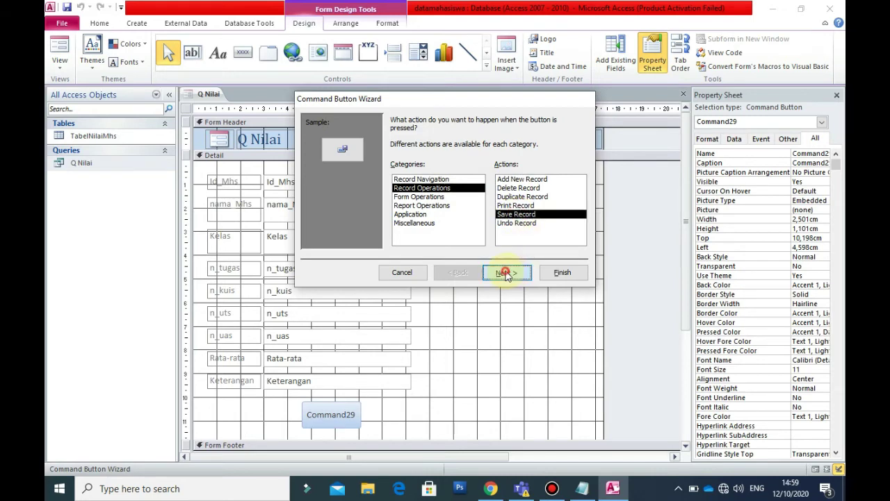
Give the save button the text SIMPAN instead of a picture and finish the button wizard with its default name.
{"action": "left_click", "coordinate": [395, 170]}
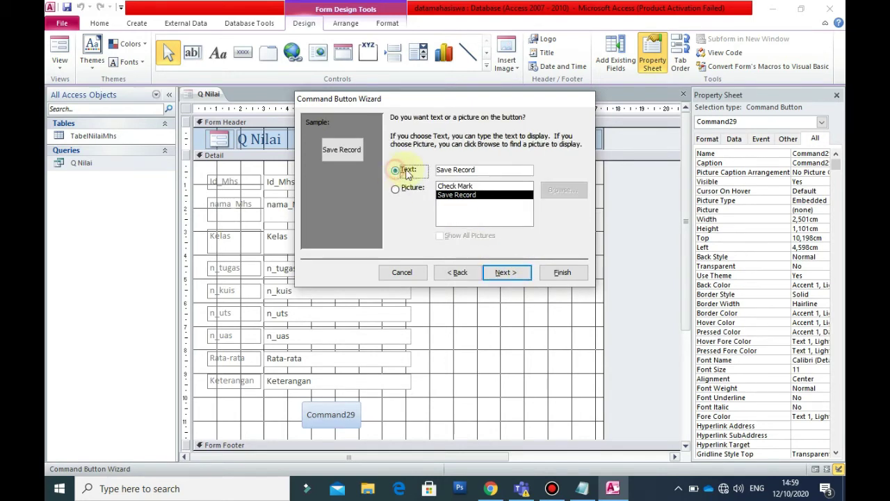
{"action": "left_click_drag", "start_coordinate": [479, 170], "coordinate": [436, 169]}
{"action": "key", "text": "Caps_Lock"}
{"action": "type", "text": "SIMPAN"}
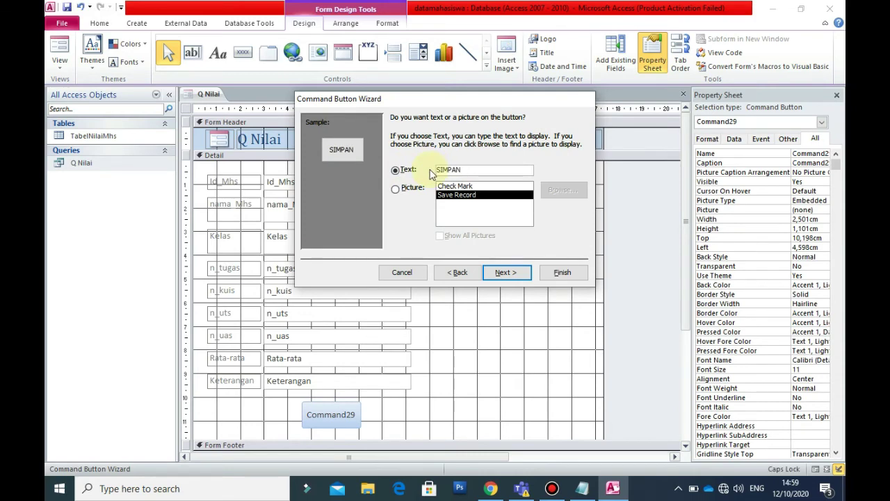
{"action": "left_click", "coordinate": [506, 273]}
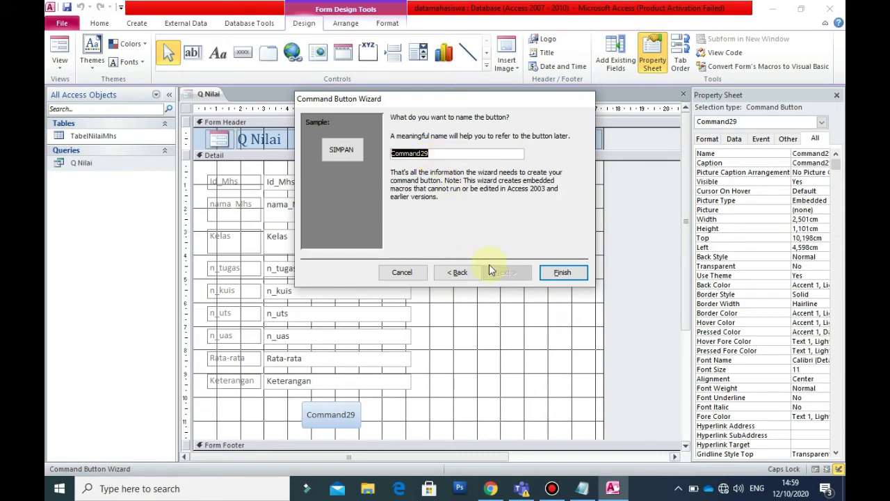
{"action": "left_click", "coordinate": [561, 273]}
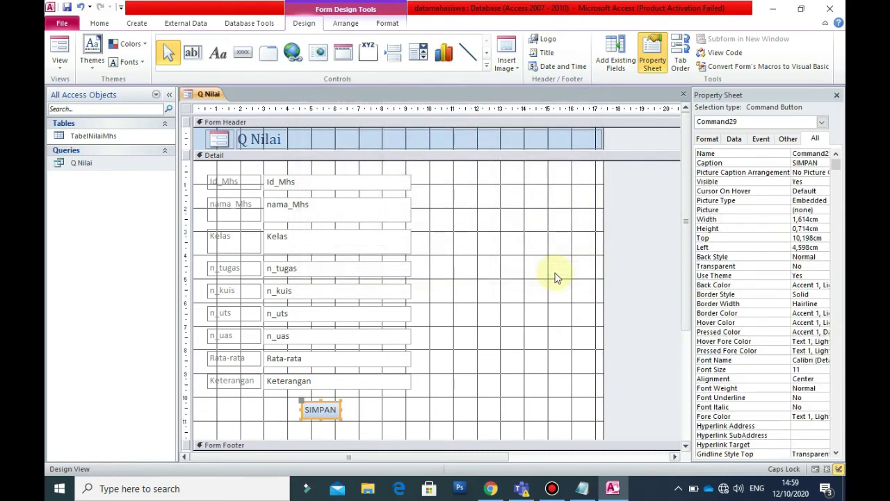
Draw a second command button about 2.4 by 0.7 cm beside SIMPAN and assign it the Add New Record action from Record Operations.
{"action": "left_click", "coordinate": [240, 56]}
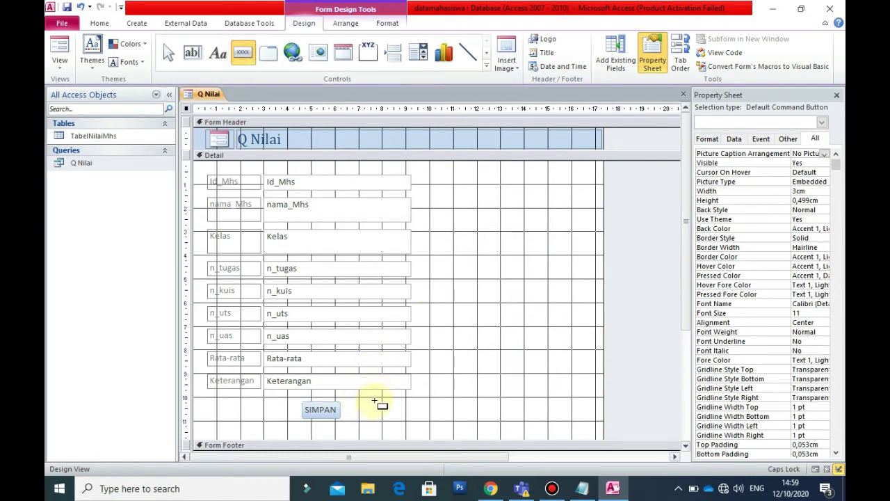
{"action": "left_click_drag", "start_coordinate": [381, 404], "coordinate": [435, 420]}
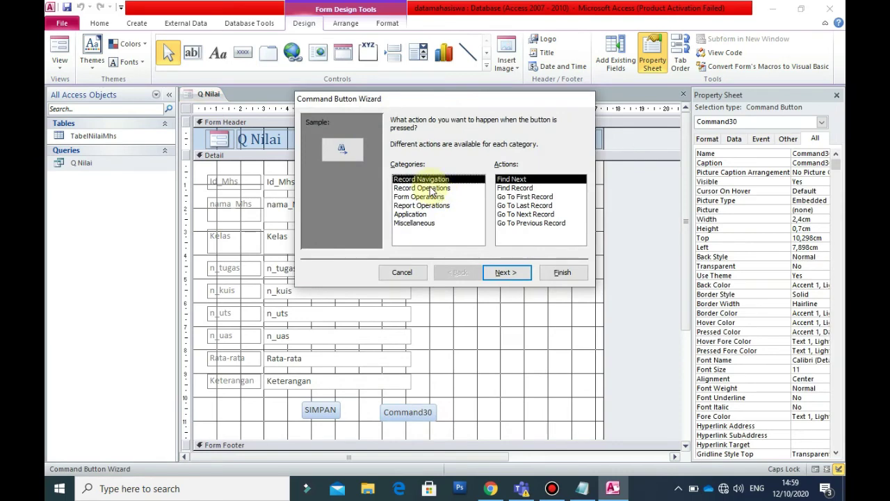
{"action": "left_click", "coordinate": [437, 191]}
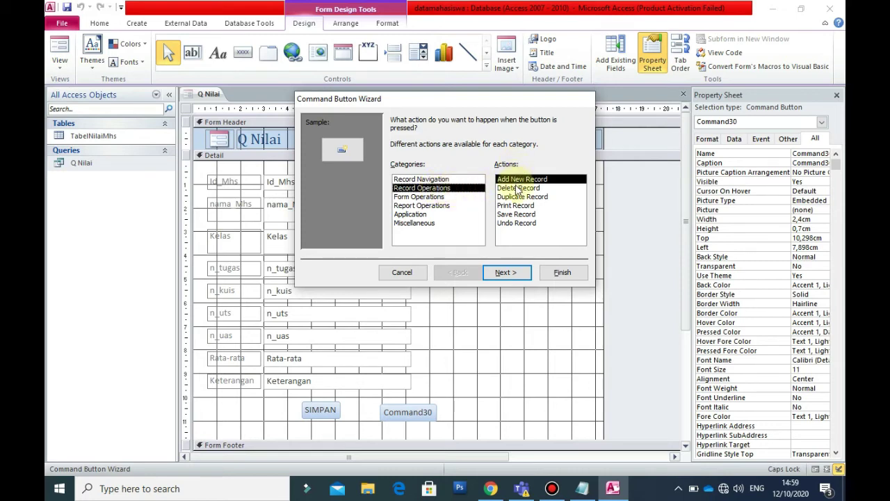
{"action": "left_click", "coordinate": [498, 276]}
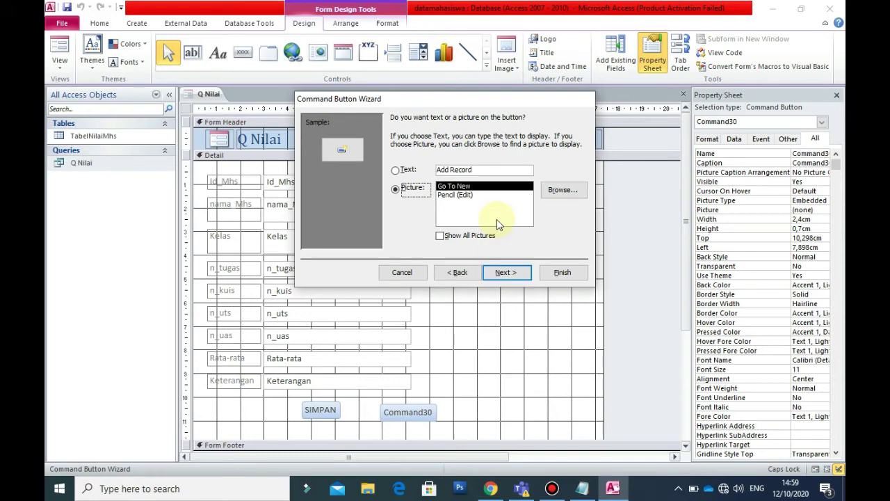
Label the new add-record button with the text TAMBAH instead of a picture and finish the button wizard with its default name.
{"action": "left_click", "coordinate": [401, 171]}
{"action": "left_click_drag", "start_coordinate": [485, 170], "coordinate": [440, 165]}
{"action": "type", "text": "TAMBAH"}
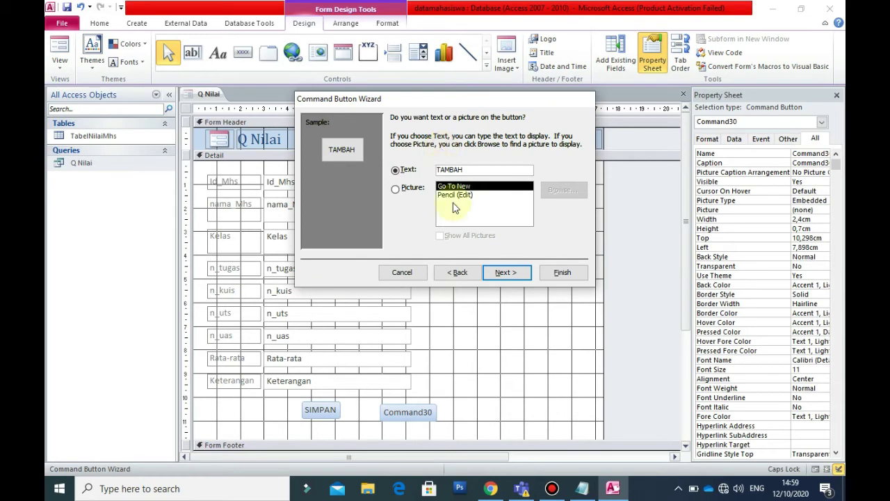
{"action": "left_click", "coordinate": [504, 271]}
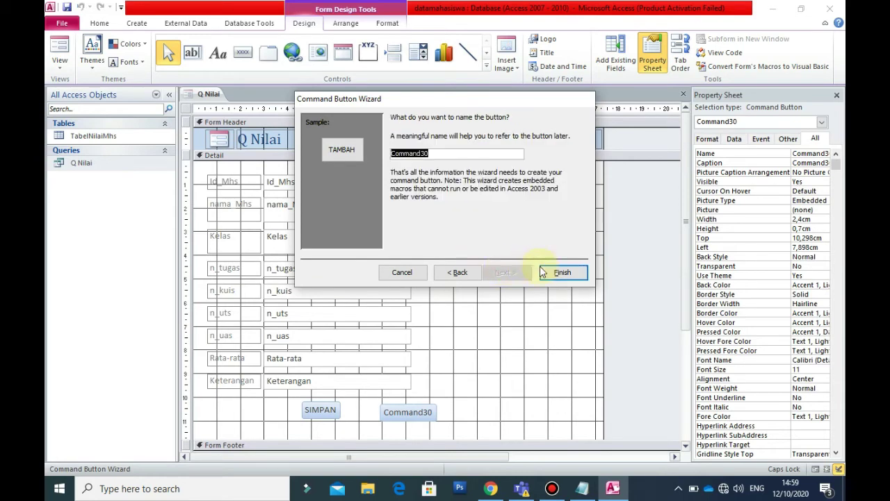
{"action": "left_click", "coordinate": [562, 272]}
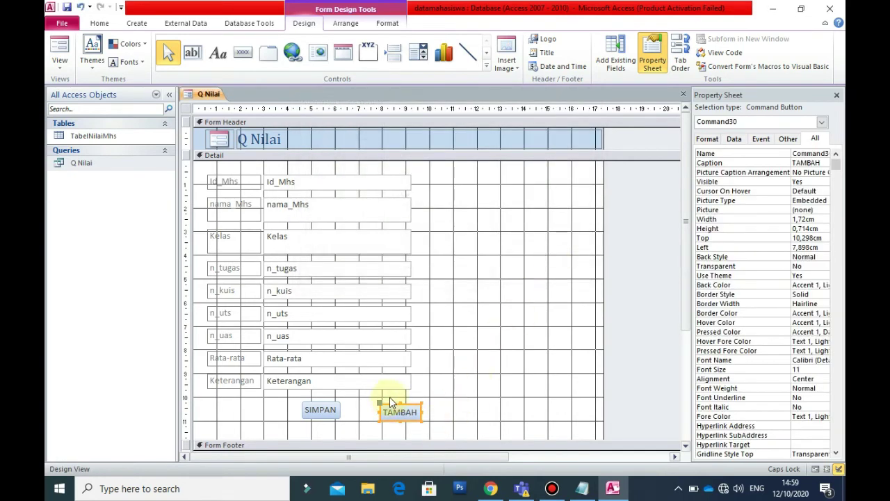
Widen the TAMBAH button and align it level with SIMPAN, and widen SIMPAN to about 2.1 cm.
{"action": "left_click", "coordinate": [405, 403]}
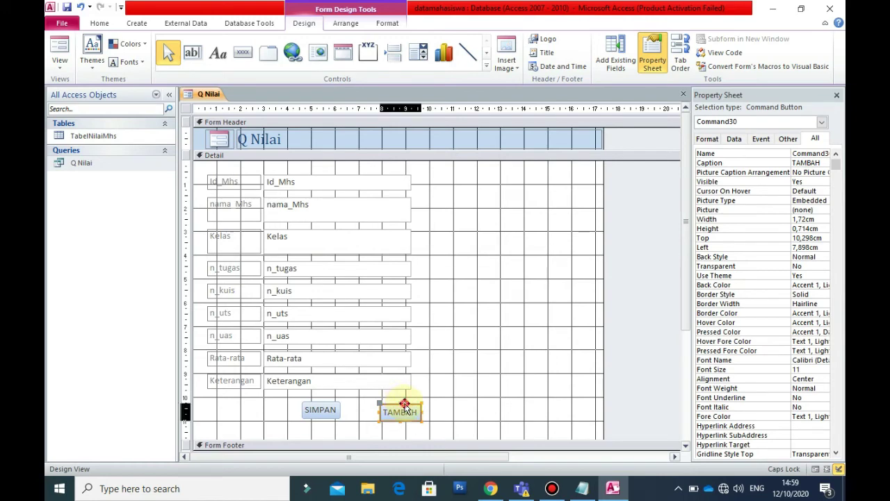
{"action": "left_click_drag", "start_coordinate": [405, 402], "coordinate": [434, 412]}
{"action": "left_click", "coordinate": [335, 409]}
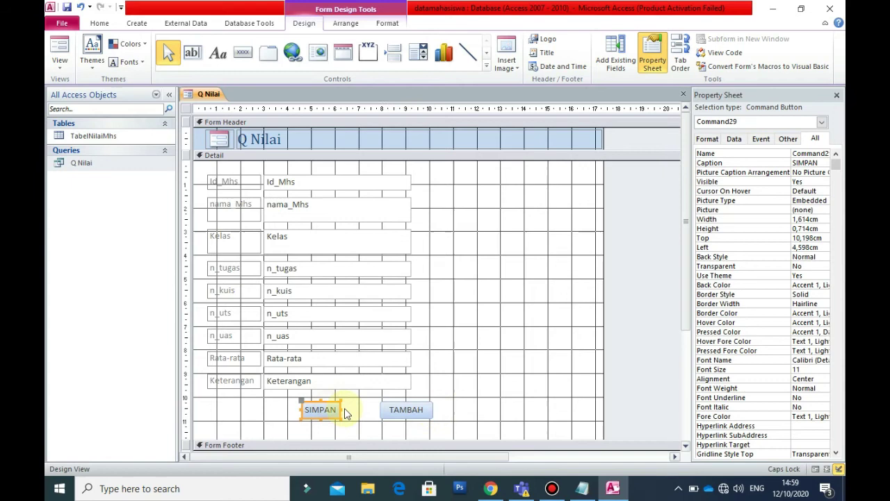
{"action": "left_click_drag", "start_coordinate": [341, 410], "coordinate": [352, 410]}
Save the form as Form Nilai and close it.
{"action": "left_click", "coordinate": [211, 94]}
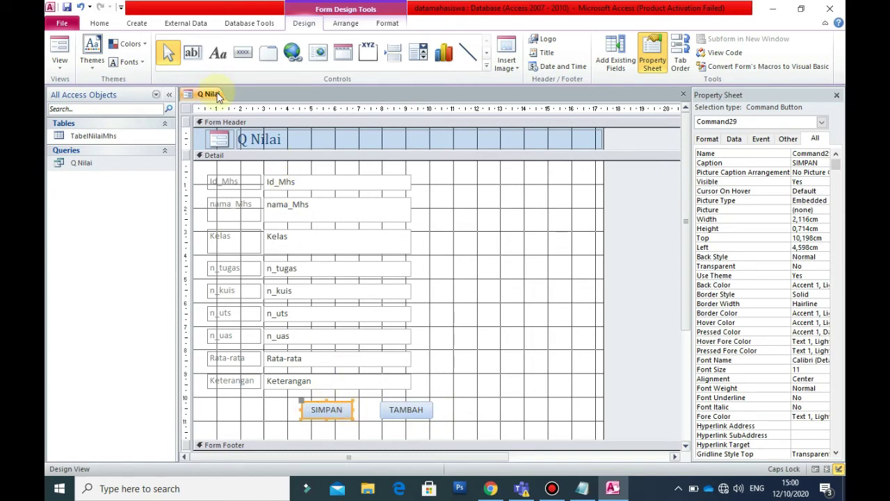
{"action": "right_click", "coordinate": [212, 94]}
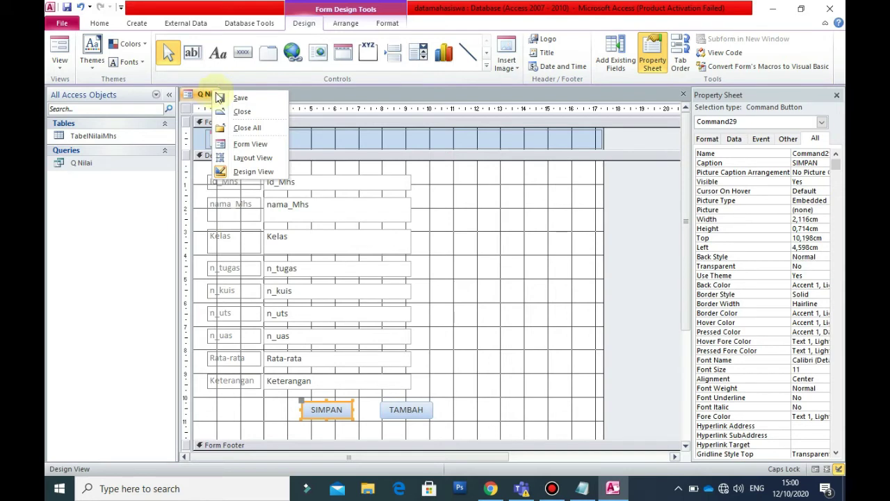
{"action": "left_click", "coordinate": [231, 100]}
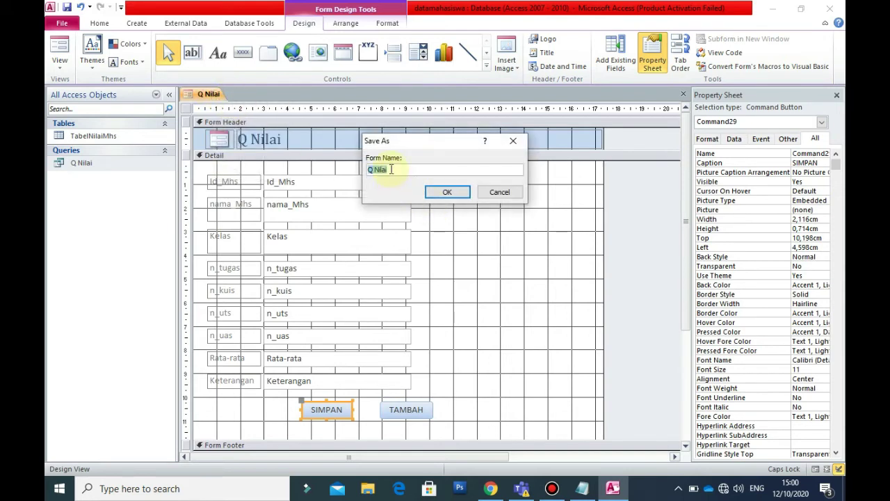
{"action": "type", "text": "F"}
{"action": "key", "text": "Caps_Lock"}
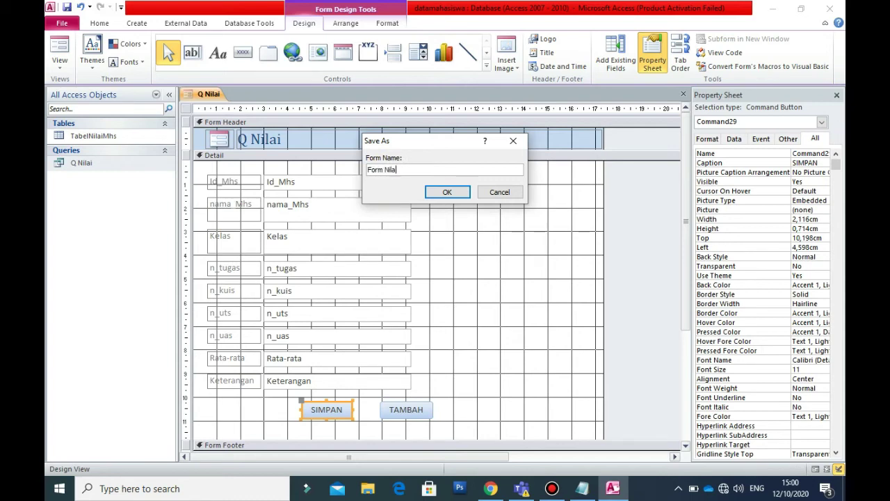
{"action": "left_click", "coordinate": [447, 192]}
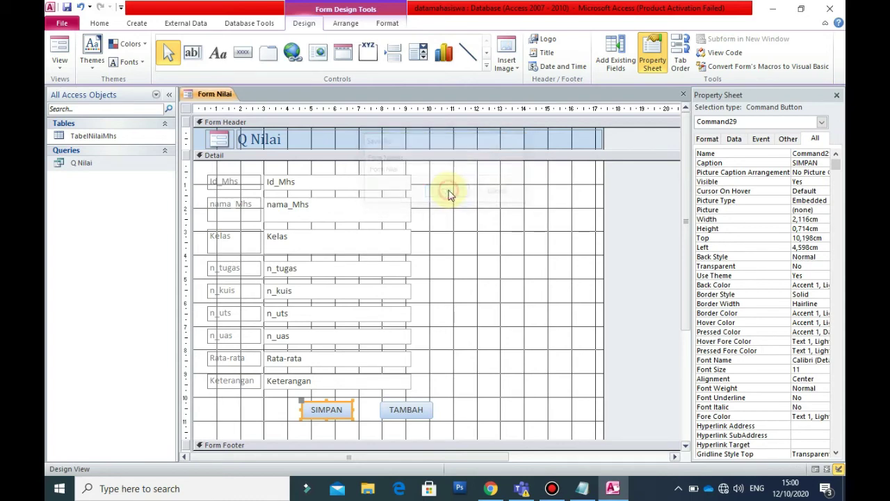
{"action": "right_click", "coordinate": [209, 93]}
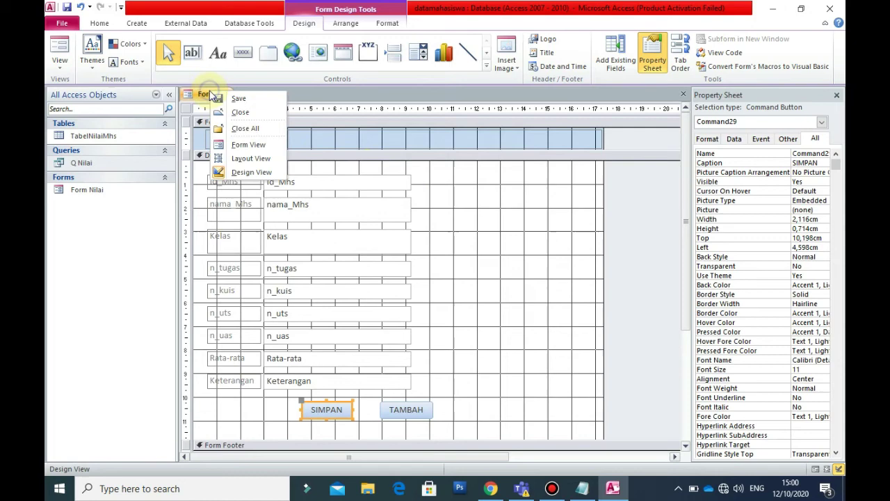
{"action": "left_click", "coordinate": [235, 112]}
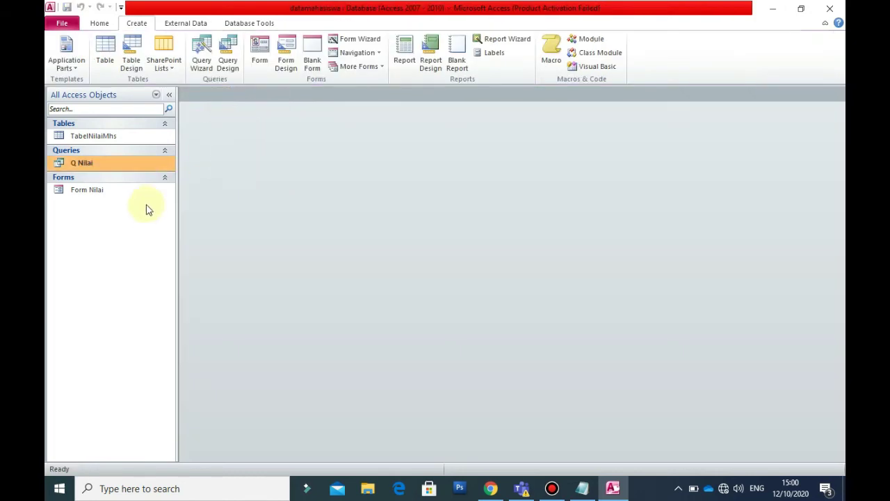
Open Form Nilai and enter the first student's name in nama_Mhs and class A in Kelas.
{"action": "double_click", "coordinate": [88, 190]}
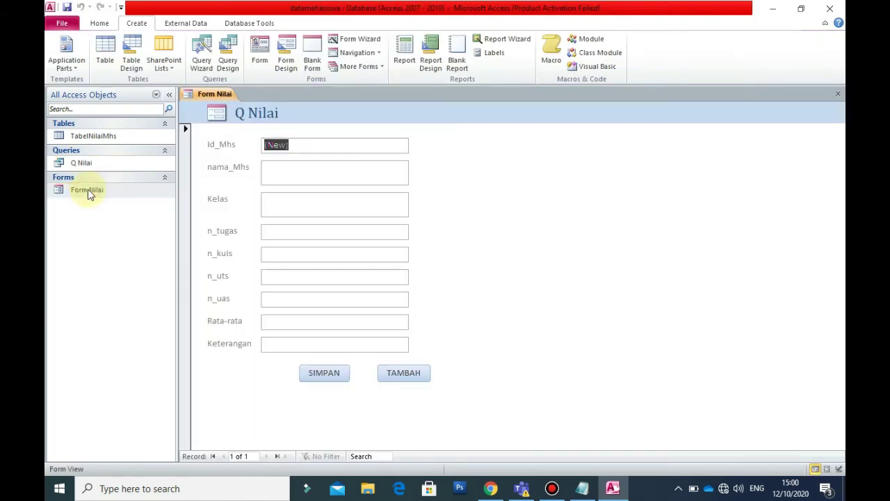
{"action": "left_click", "coordinate": [298, 168]}
{"action": "type", "text": "Andi"}
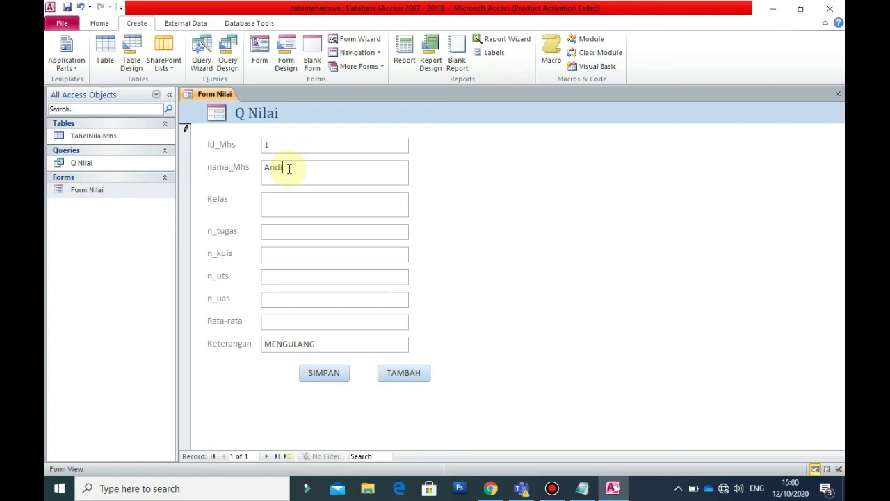
{"action": "left_click", "coordinate": [285, 201]}
{"action": "type", "text": "A"}
Enter the first student's grades as n_tugas 56, n_kuis 76, n_uts 89 and n_uas 78, and save the record with SIMPAN.
{"action": "left_click", "coordinate": [284, 226]}
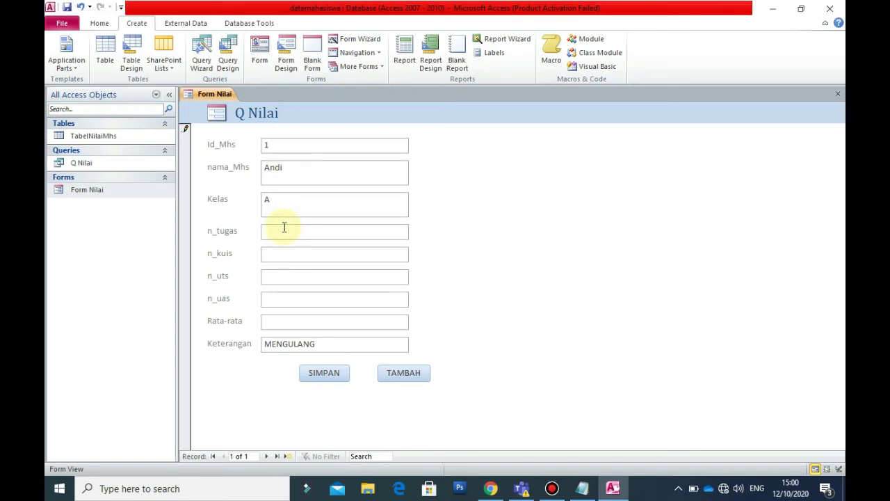
{"action": "type", "text": "56"}
{"action": "left_click", "coordinate": [286, 252]}
{"action": "type", "text": "76"}
{"action": "left_click", "coordinate": [279, 275]}
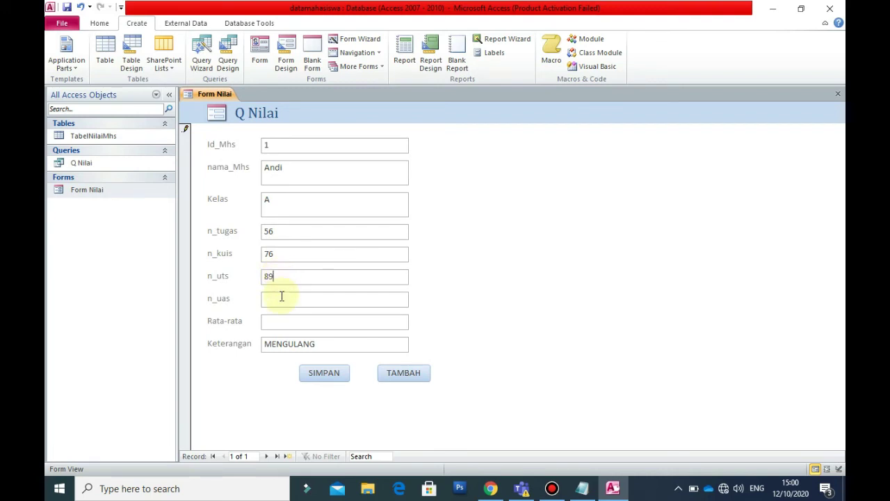
{"action": "type", "text": "89"}
{"action": "left_click", "coordinate": [282, 297]}
{"action": "left_click", "coordinate": [278, 322]}
{"action": "type", "text": "74,75"}
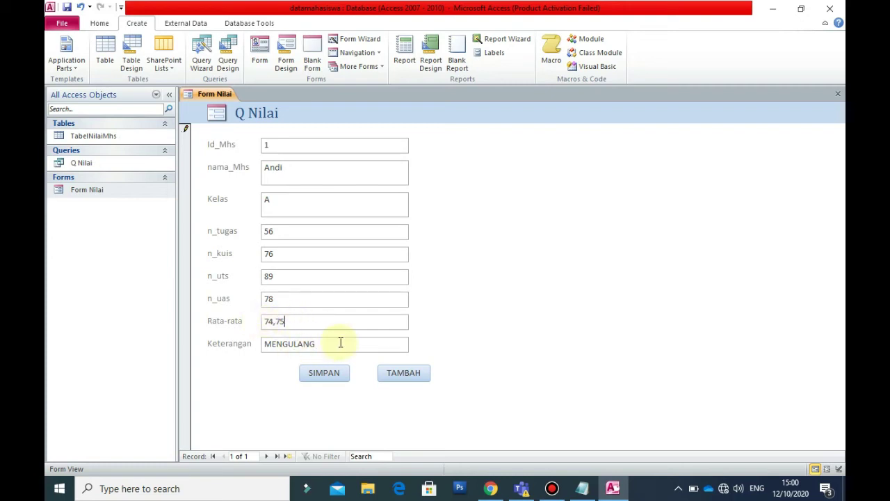
{"action": "left_click", "coordinate": [328, 375]}
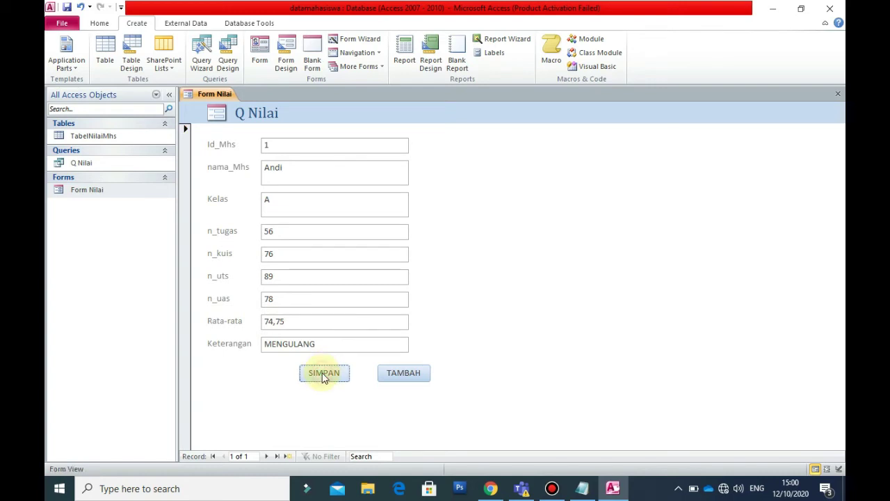
Add a new record with TAMBAH and enter the second student's name and class A.
{"action": "left_click", "coordinate": [402, 374]}
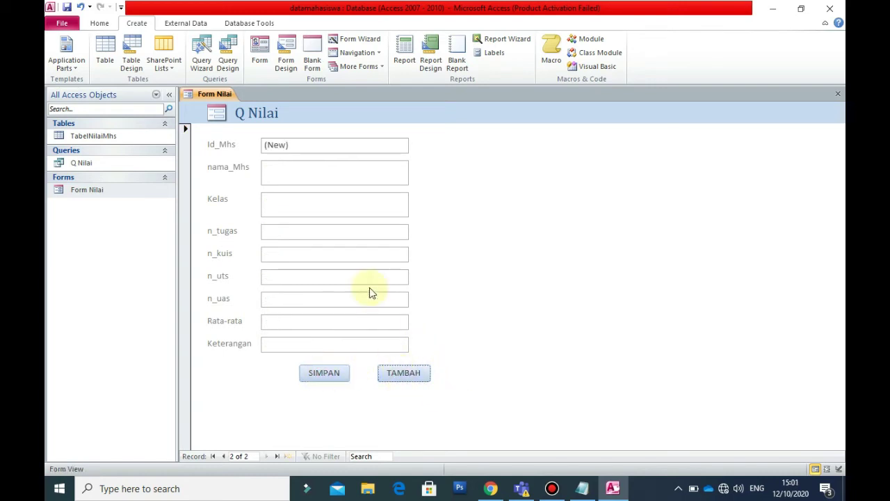
{"action": "left_click", "coordinate": [274, 170]}
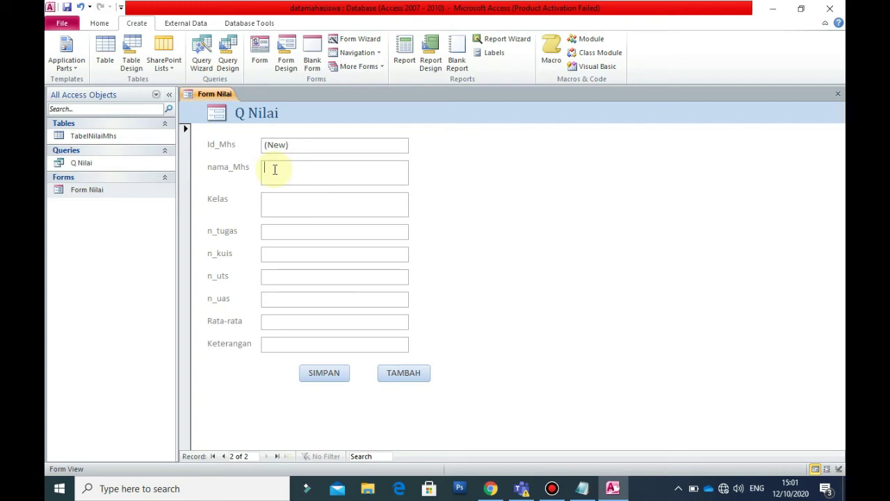
{"action": "type", "text": "Manase"}
{"action": "left_click", "coordinate": [276, 202]}
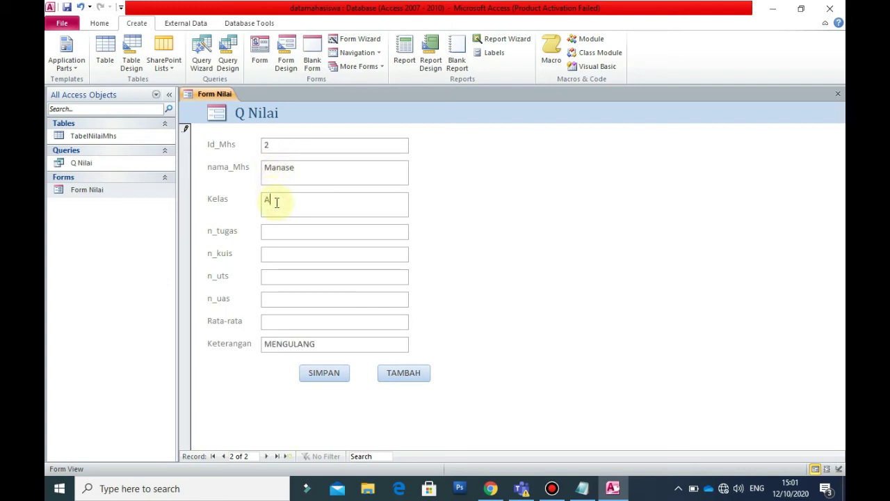
Enter the second student's grades as n_tugas 78, n_kuis 90, n_uts 89 and n_uas 78, and save the record with SIMPAN.
{"action": "left_click", "coordinate": [278, 231]}
{"action": "type", "text": "78"}
{"action": "left_click", "coordinate": [283, 251]}
{"action": "type", "text": "90"}
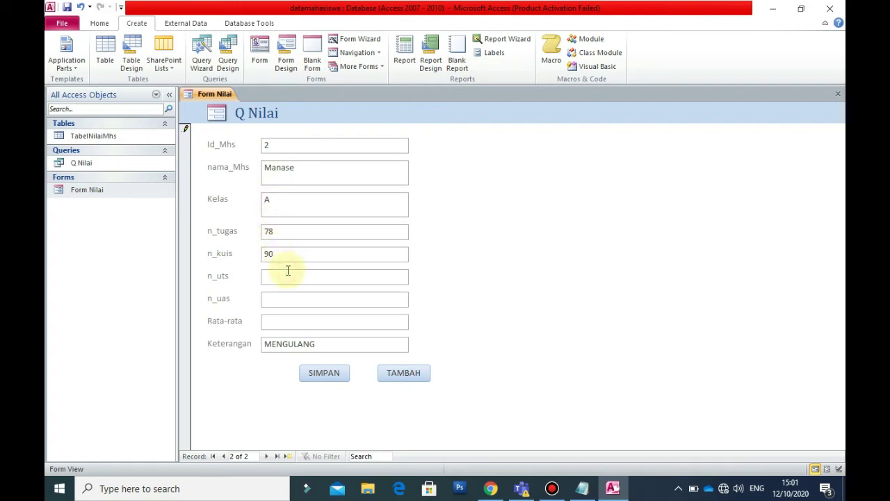
{"action": "left_click", "coordinate": [287, 270]}
{"action": "type", "text": "89"}
{"action": "left_click", "coordinate": [290, 297]}
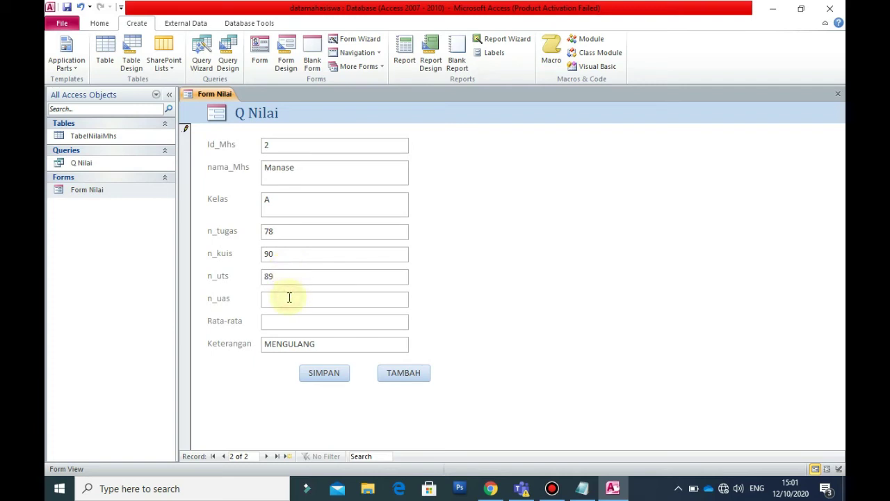
{"action": "type", "text": "78"}
{"action": "left_click", "coordinate": [284, 320]}
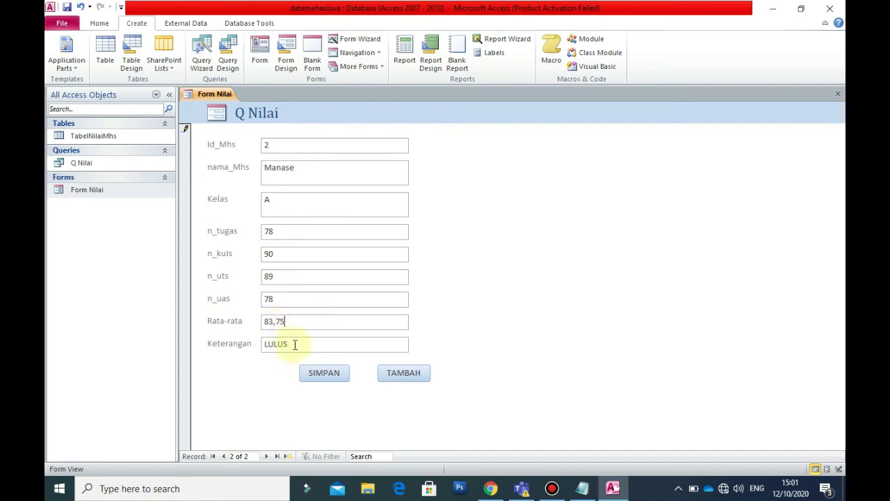
{"action": "left_click", "coordinate": [324, 374]}
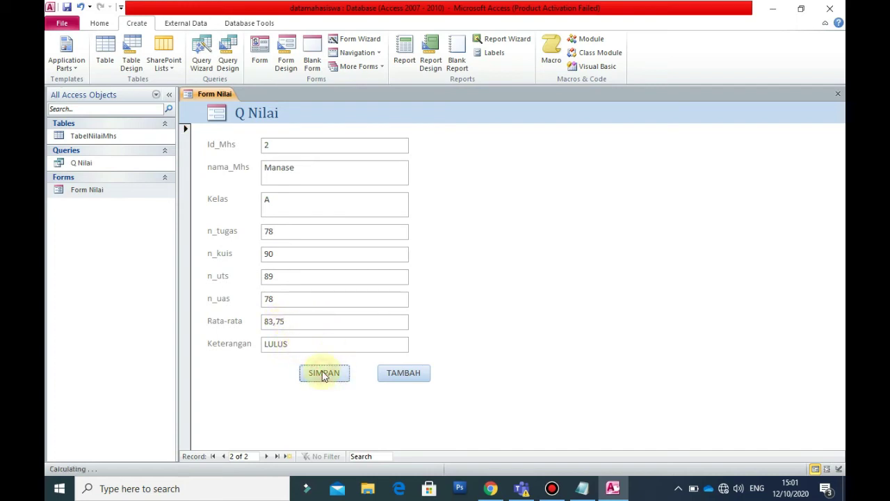
Add a new record with TAMBAH and enter the third student's name and class B.
{"action": "left_click", "coordinate": [407, 374]}
{"action": "left_click", "coordinate": [295, 167]}
{"action": "type", "text": "Adam"}
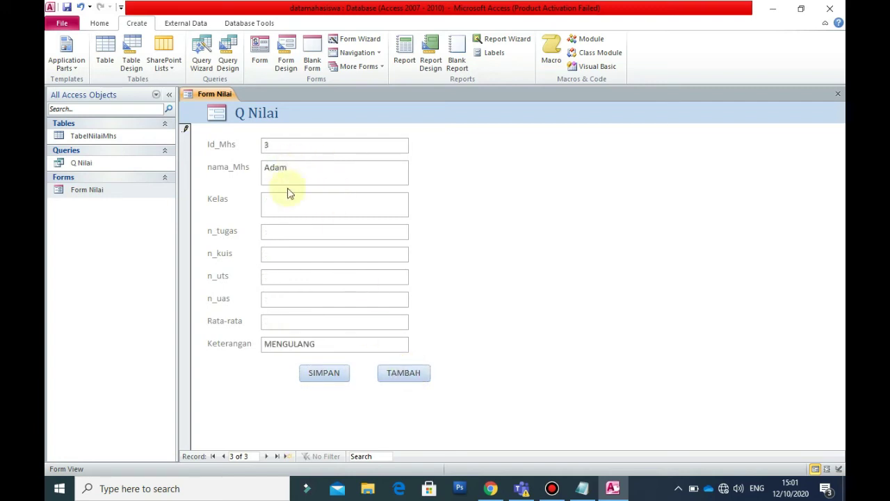
{"action": "left_click", "coordinate": [286, 198]}
{"action": "type", "text": "B"}
Enter the third student's grades as n_tugas 76, n_kuis 68, n_uts 90 and n_uas 75, and save the record with SIMPAN.
{"action": "left_click", "coordinate": [284, 230]}
{"action": "type", "text": "76"}
{"action": "left_click", "coordinate": [283, 253]}
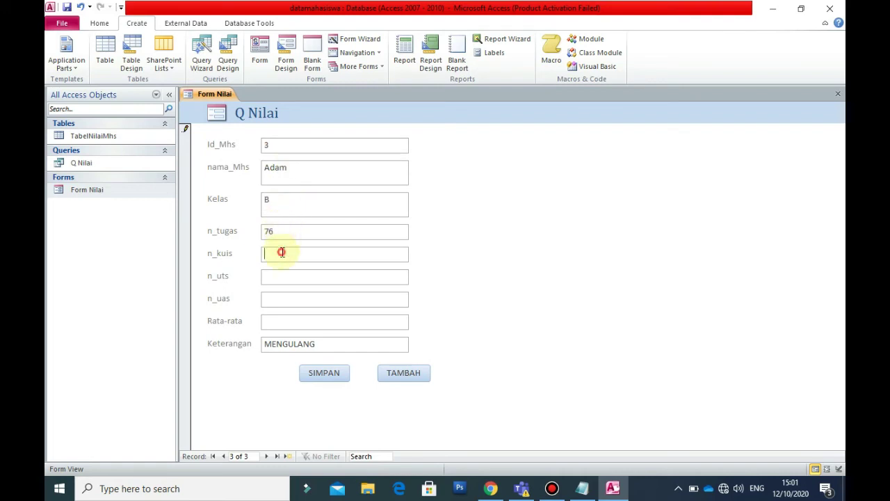
{"action": "type", "text": "68"}
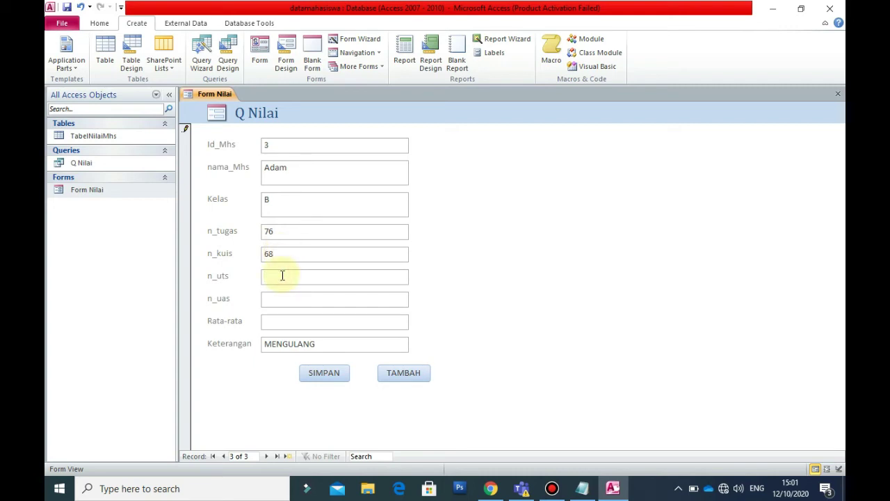
{"action": "type", "text": "0"}
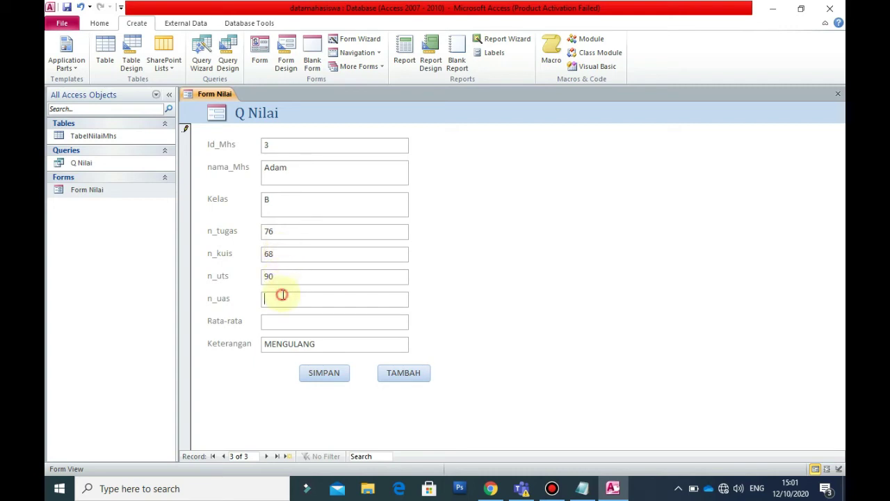
{"action": "left_click", "coordinate": [284, 295]}
{"action": "type", "text": "75"}
{"action": "left_click", "coordinate": [288, 320]}
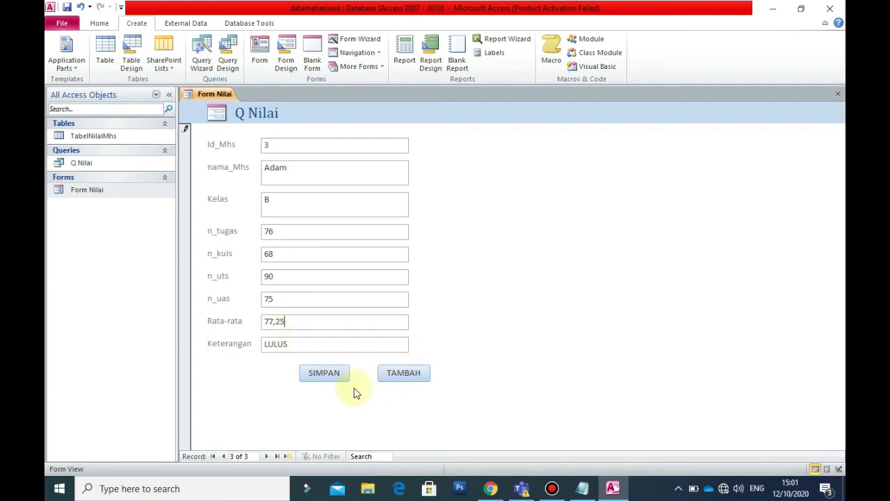
{"action": "left_click", "coordinate": [323, 374]}
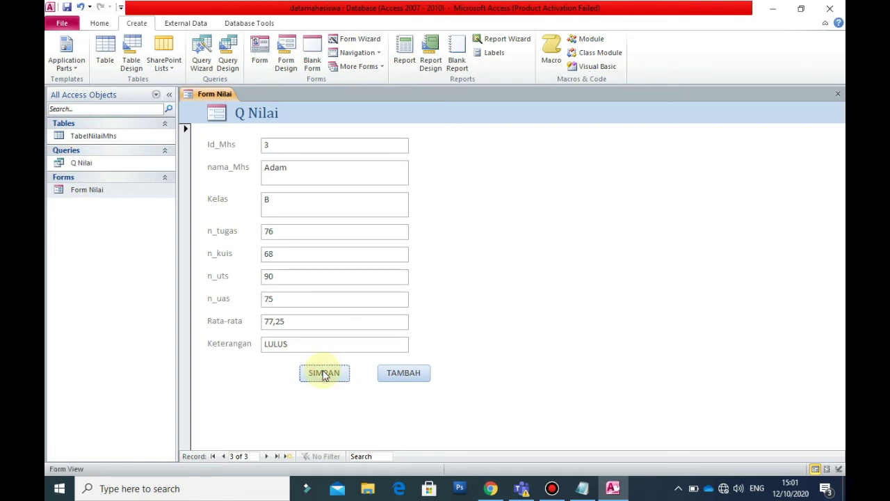
Save Form Nilai with its three student records entered and close it.
{"action": "right_click", "coordinate": [216, 93]}
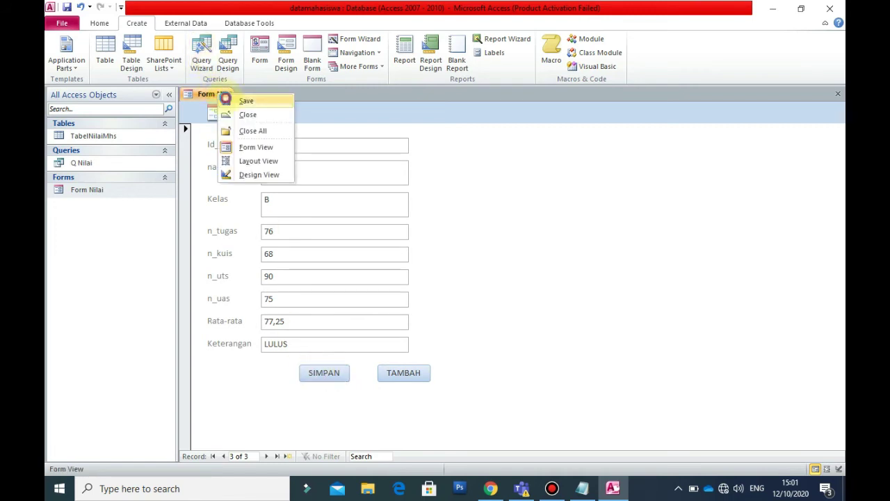
{"action": "left_click", "coordinate": [231, 100]}
{"action": "right_click", "coordinate": [214, 95]}
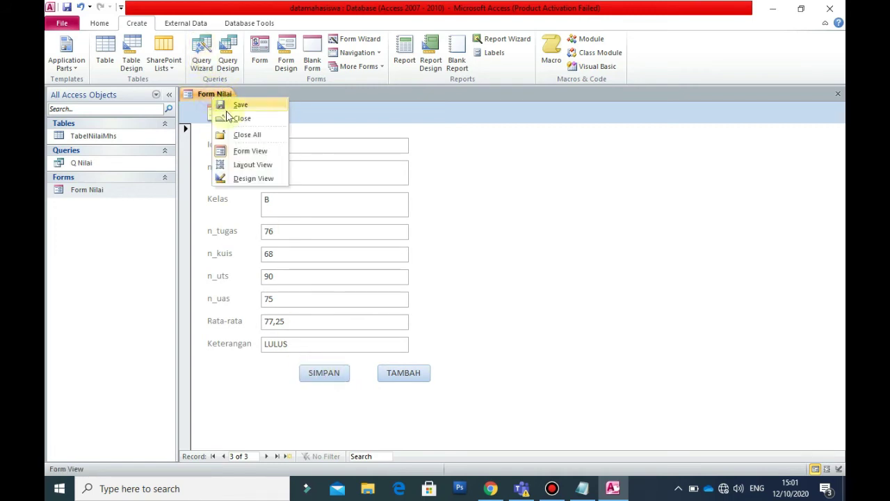
{"action": "left_click", "coordinate": [232, 120]}
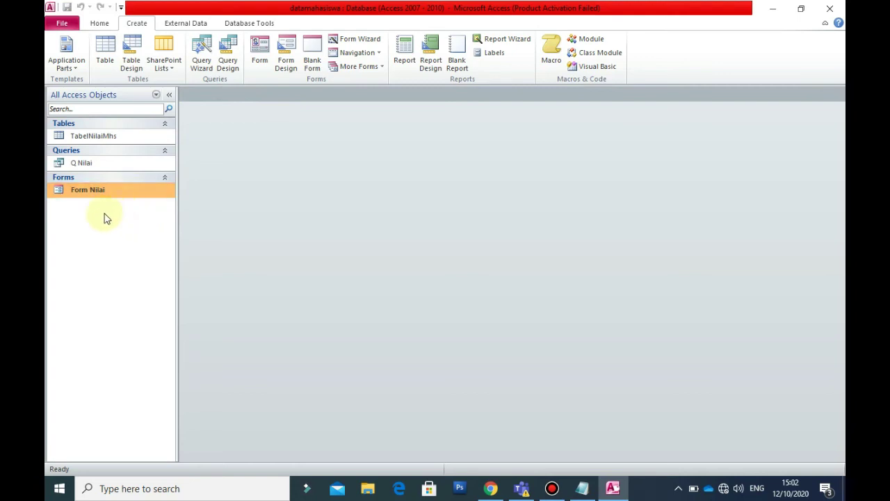
Start a Report Wizard report based on the Q Nilai query with all its fields and no grouping levels.
{"action": "left_click", "coordinate": [91, 165]}
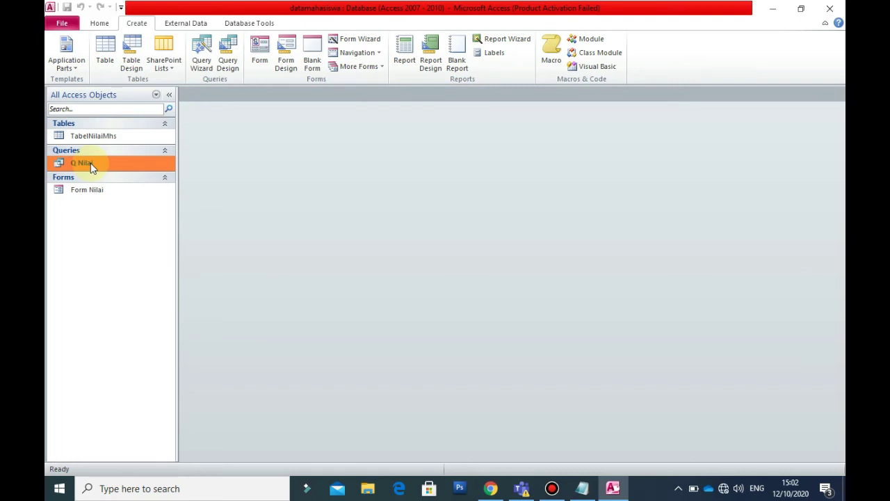
{"action": "left_click", "coordinate": [499, 42]}
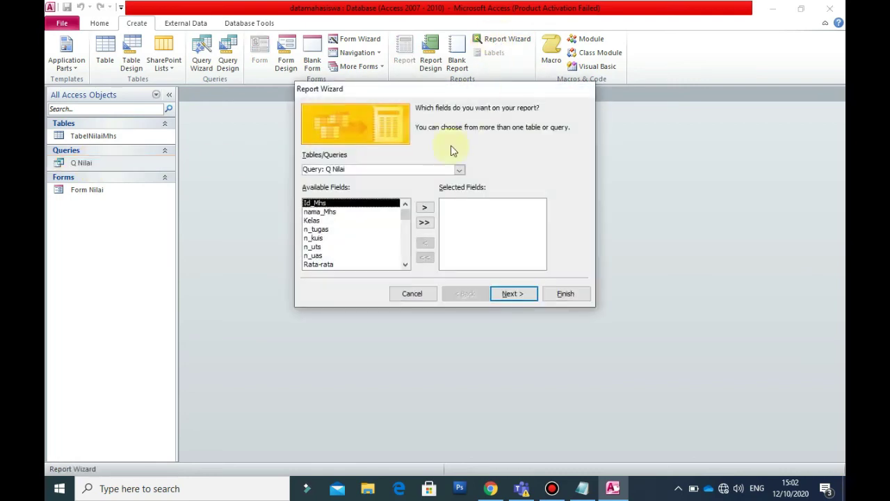
{"action": "left_click", "coordinate": [425, 223]}
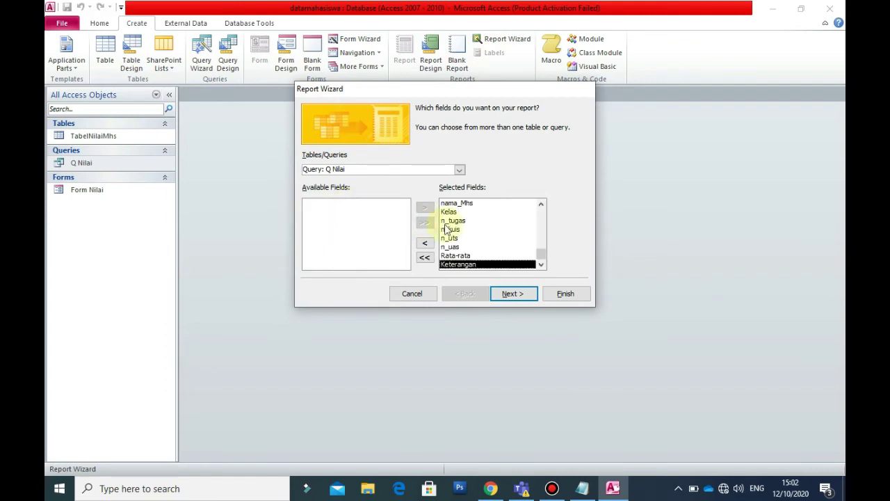
{"action": "left_click", "coordinate": [513, 293]}
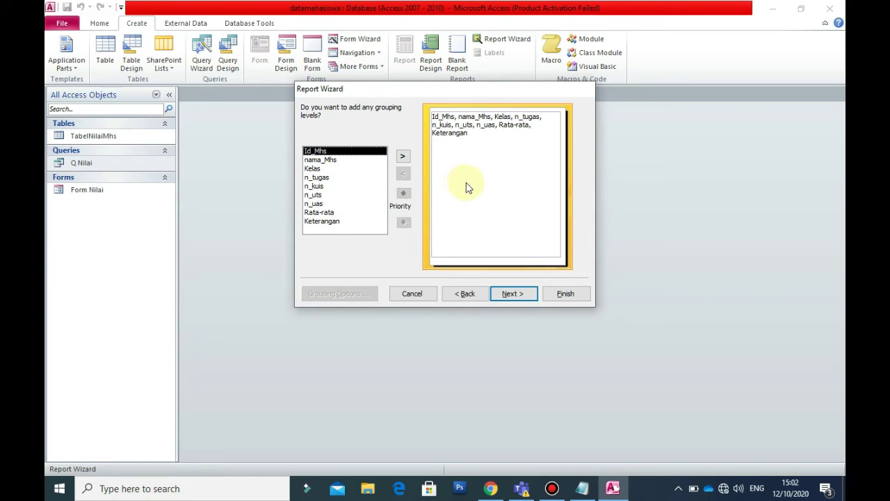
{"action": "left_click", "coordinate": [512, 294]}
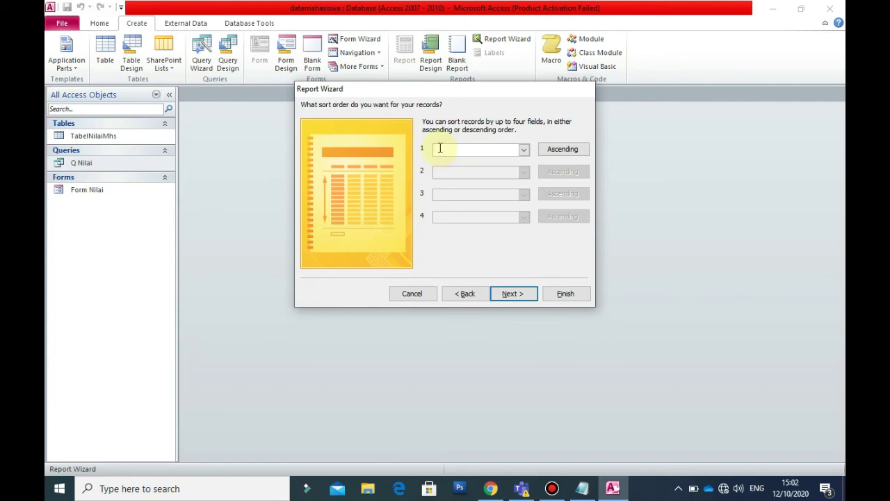
Sort the report by Id_Mhs in ascending order and keep the tabular layout in portrait orientation.
{"action": "left_click", "coordinate": [523, 149]}
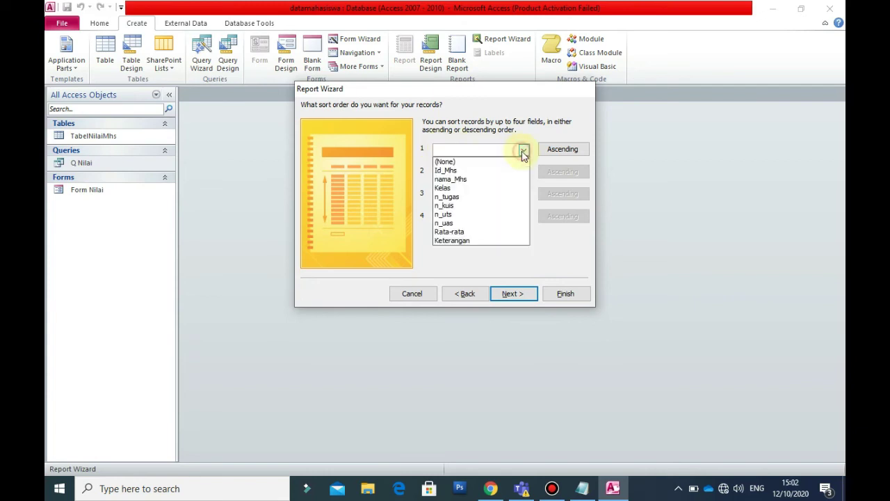
{"action": "left_click", "coordinate": [502, 170]}
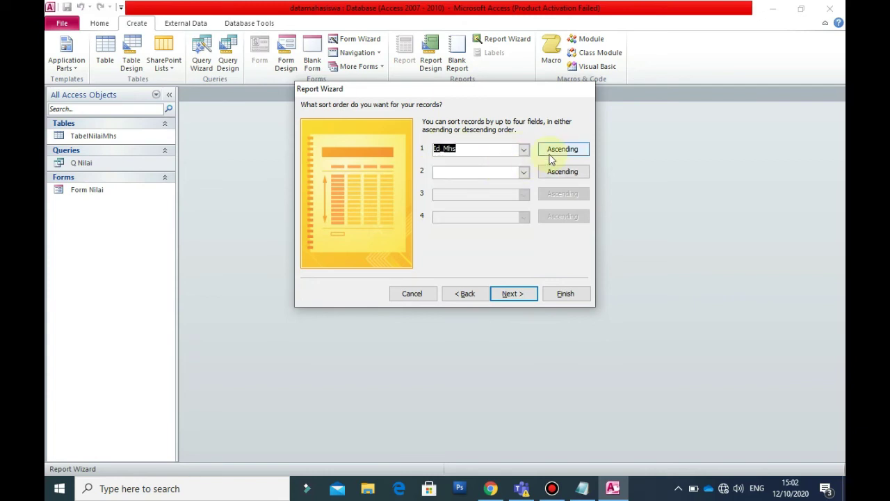
{"action": "left_click", "coordinate": [512, 293]}
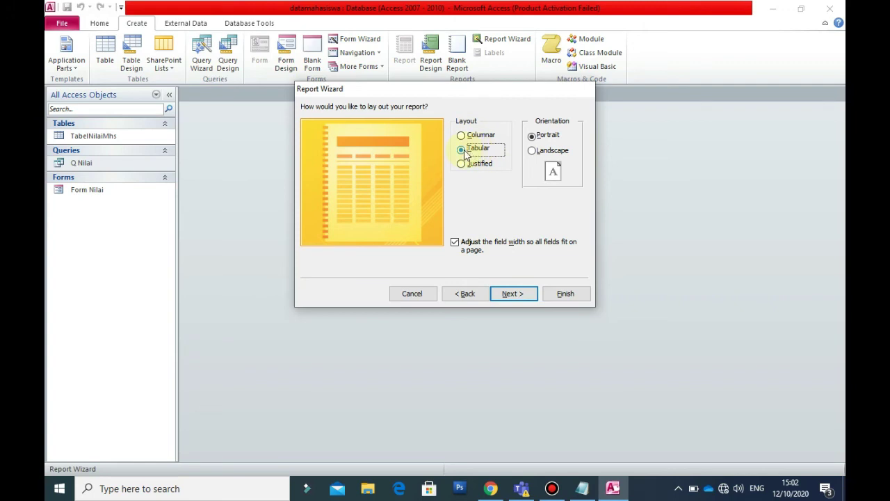
{"action": "left_click", "coordinate": [513, 295]}
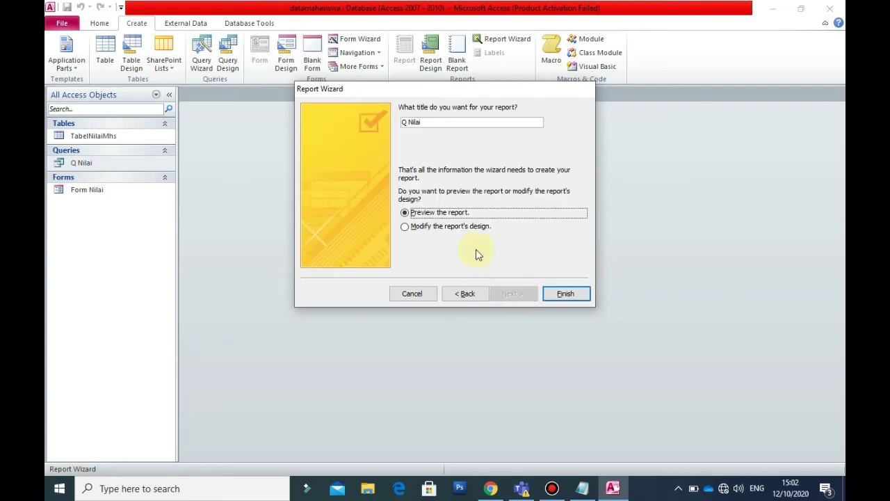
Finish the report with the title Q Nilai and the option to preview it.
{"action": "left_click", "coordinate": [419, 229]}
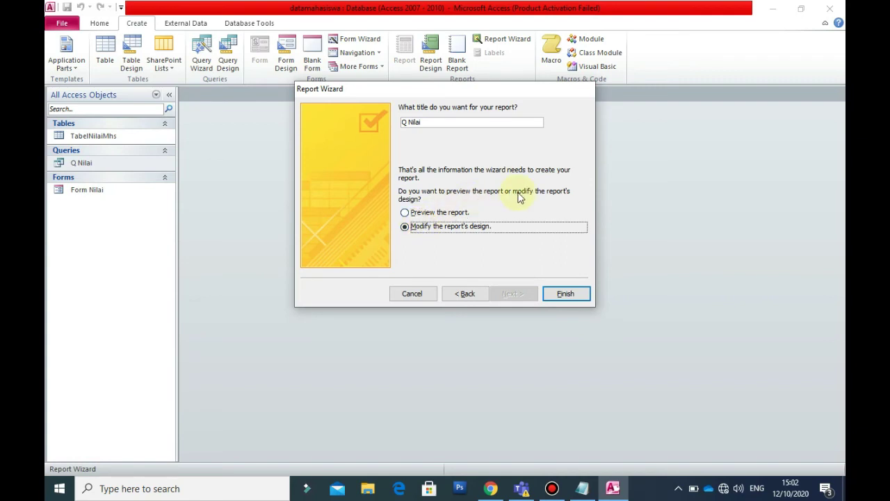
{"action": "left_click", "coordinate": [405, 213]}
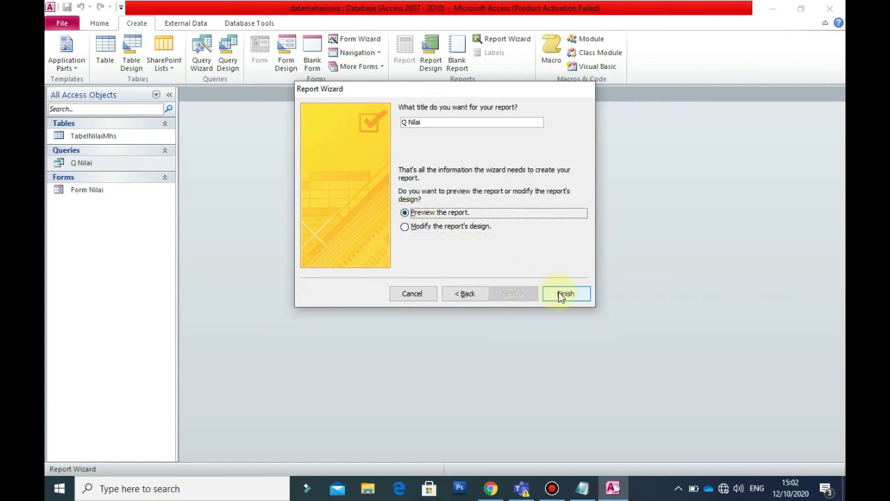
{"action": "left_click", "coordinate": [558, 293]}
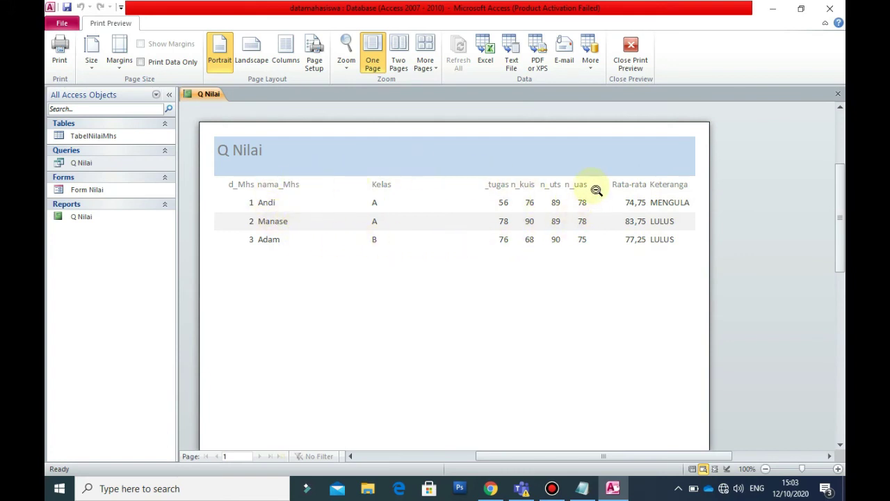
Open the Q Nilai report in Design View, shorten the nama_Mhs page header label and widen the Id_Mhs label to about 1.6 cm.
{"action": "right_click", "coordinate": [211, 100]}
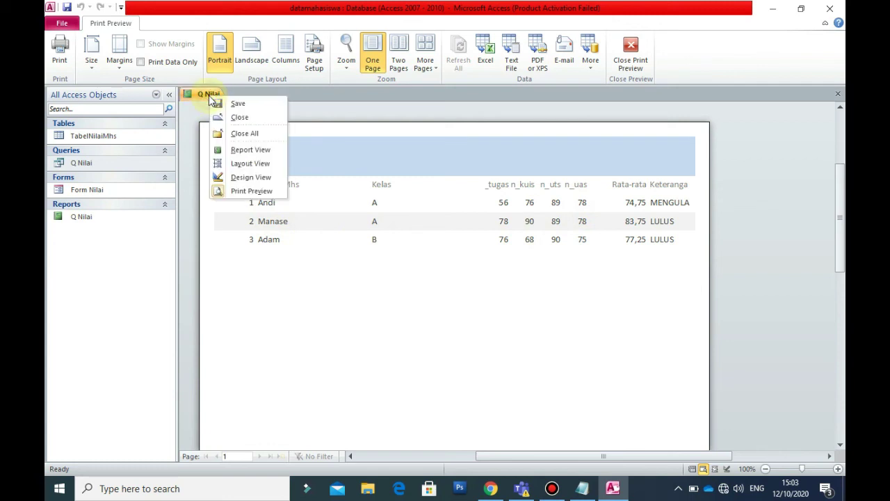
{"action": "left_click", "coordinate": [255, 177]}
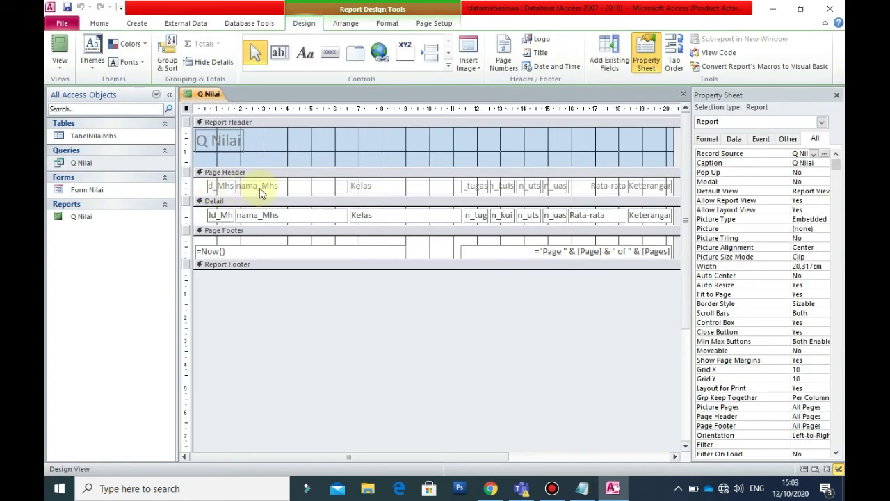
{"action": "left_click", "coordinate": [260, 188]}
{"action": "mouse_move", "coordinate": [237, 183]}
{"action": "left_mouse_down"}
{"action": "mouse_move", "coordinate": [253, 183]}
{"action": "mouse_move", "coordinate": [245, 189]}
{"action": "left_mouse_up"}
{"action": "left_click", "coordinate": [230, 185]}
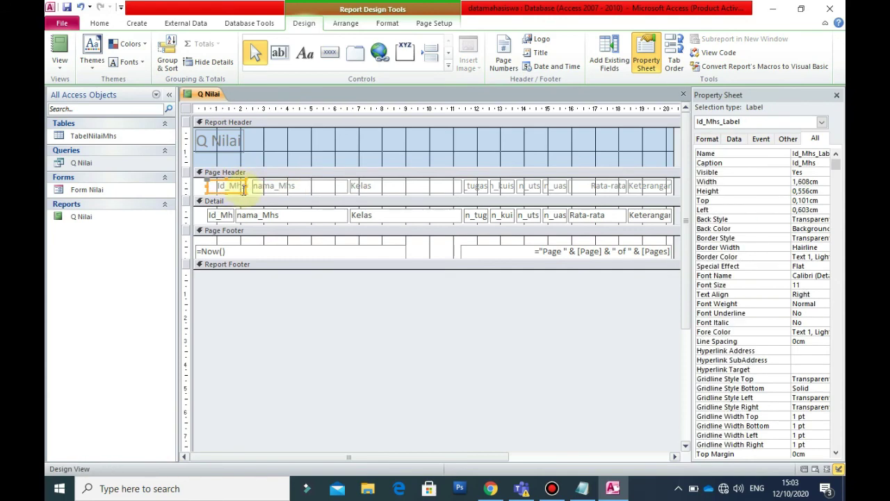
Narrow the Kelas page header label, and move n_tugas and n_kuis closer to it, widening n_tugas to about 1.3 cm.
{"action": "left_click", "coordinate": [370, 188]}
{"action": "left_click_drag", "start_coordinate": [460, 186], "coordinate": [383, 185]}
{"action": "left_click", "coordinate": [470, 185]}
{"action": "left_click_drag", "start_coordinate": [471, 183], "coordinate": [411, 181]}
{"action": "left_click", "coordinate": [495, 185]}
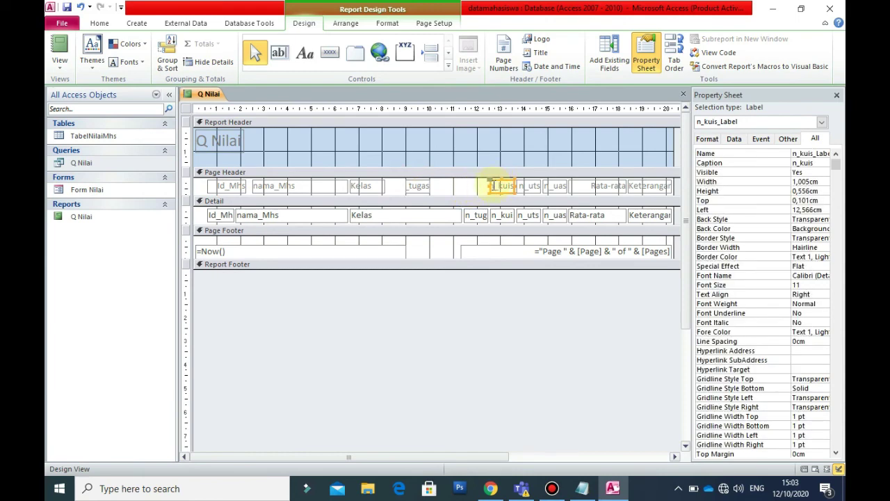
{"action": "left_click_drag", "start_coordinate": [489, 185], "coordinate": [439, 187]}
{"action": "left_click", "coordinate": [421, 186]}
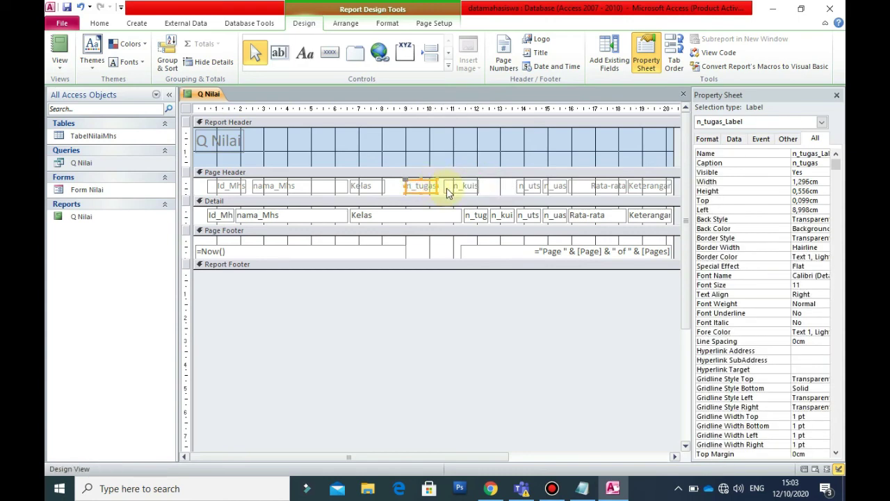
Resize the n_uts, n_uas, Rata-rata and Keterangan page header labels, making n_uas about 1.4 cm and Keterangan about 2.2 cm wide.
{"action": "left_click", "coordinate": [523, 186]}
{"action": "left_click_drag", "start_coordinate": [514, 185], "coordinate": [533, 185]}
{"action": "left_click", "coordinate": [547, 185]}
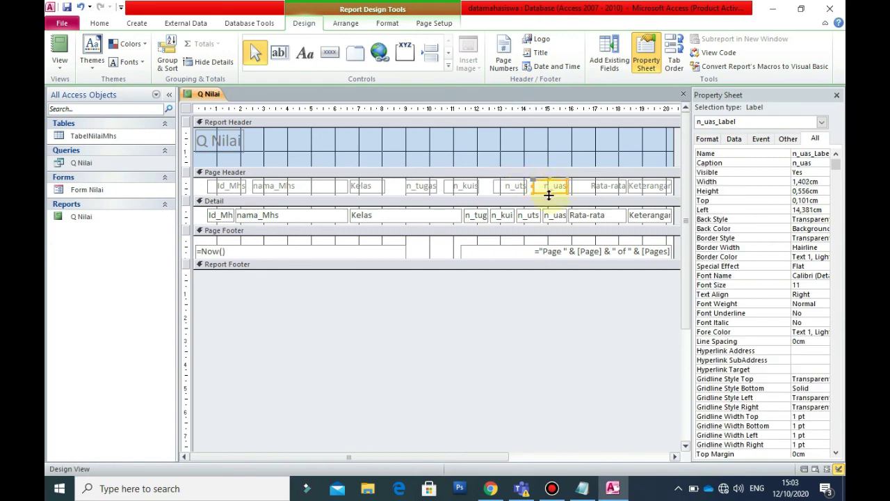
{"action": "left_click", "coordinate": [597, 188]}
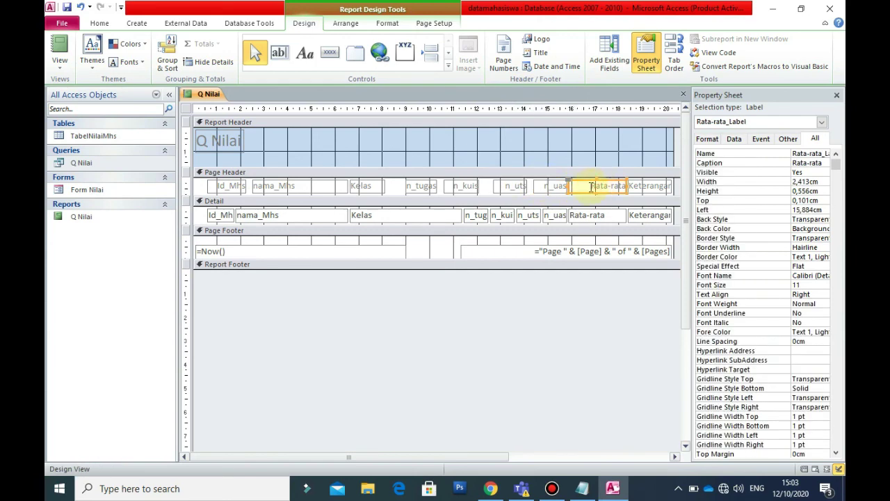
{"action": "left_click_drag", "start_coordinate": [627, 185], "coordinate": [617, 186]}
{"action": "left_click", "coordinate": [646, 189]}
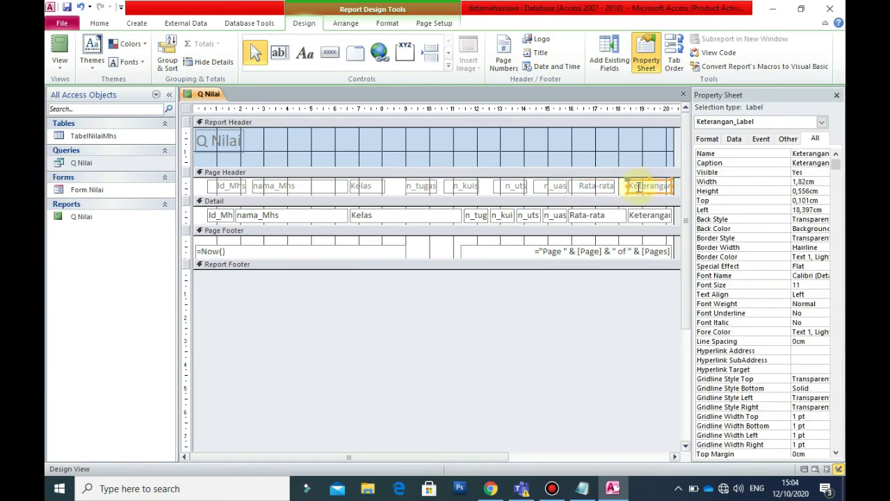
{"action": "left_click_drag", "start_coordinate": [621, 187], "coordinate": [616, 186]}
Reposition the page header labels from n_tugas through Keterangan so they are evenly spaced across the row.
{"action": "left_click", "coordinate": [421, 185]}
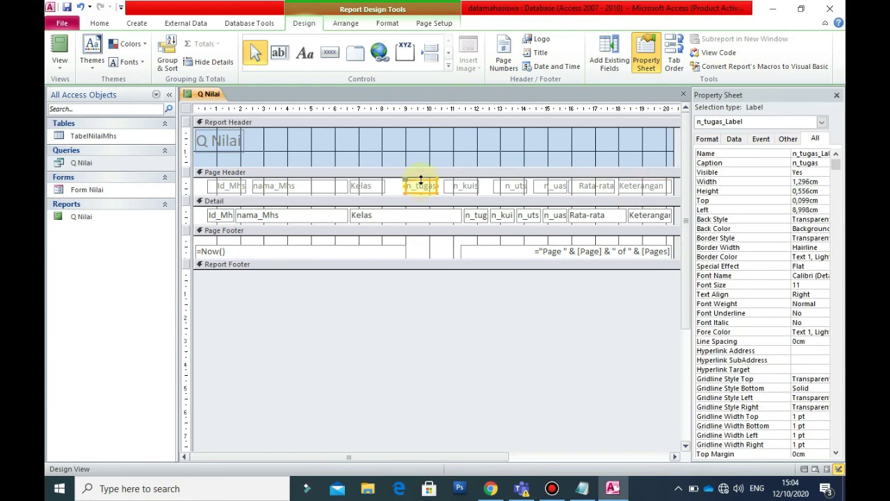
{"action": "left_click_drag", "start_coordinate": [417, 180], "coordinate": [449, 183]}
{"action": "left_click", "coordinate": [453, 182]}
{"action": "left_click", "coordinate": [500, 185]}
{"action": "left_click_drag", "start_coordinate": [499, 182], "coordinate": [531, 182]}
{"action": "left_click", "coordinate": [539, 183]}
{"action": "left_click", "coordinate": [583, 184]}
{"action": "left_click_drag", "start_coordinate": [588, 181], "coordinate": [583, 180]}
{"action": "left_click", "coordinate": [625, 182]}
{"action": "left_click_drag", "start_coordinate": [625, 182], "coordinate": [623, 182]}
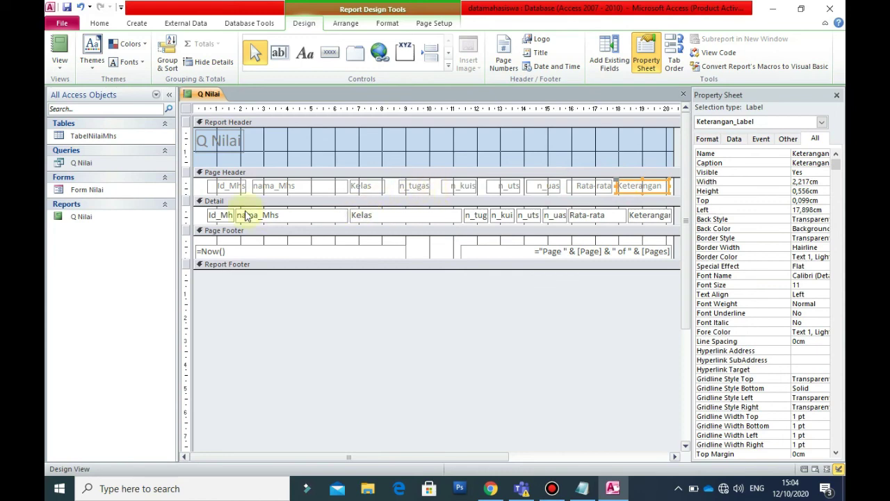
Align the Detail section fields with their page header labels and display the report in Report View.
{"action": "key", "text": "Tab"}
{"action": "right_click", "coordinate": [206, 99]}
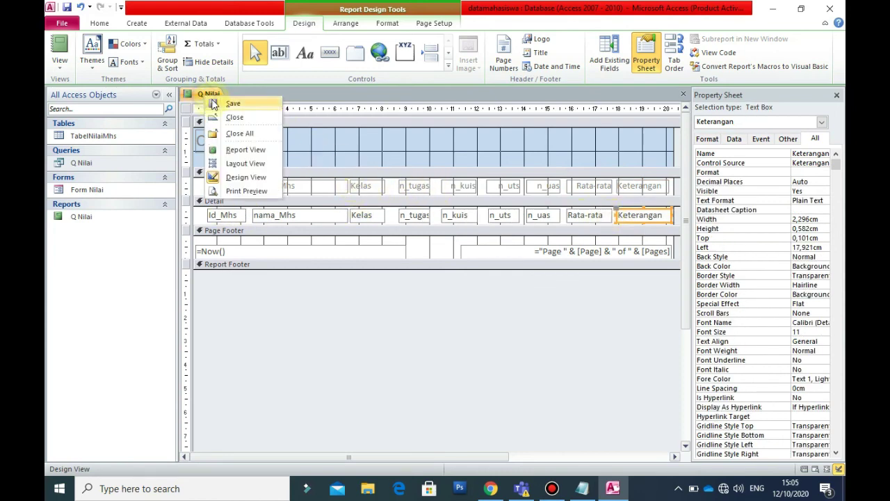
{"action": "left_click", "coordinate": [209, 98]}
{"action": "right_click", "coordinate": [211, 98]}
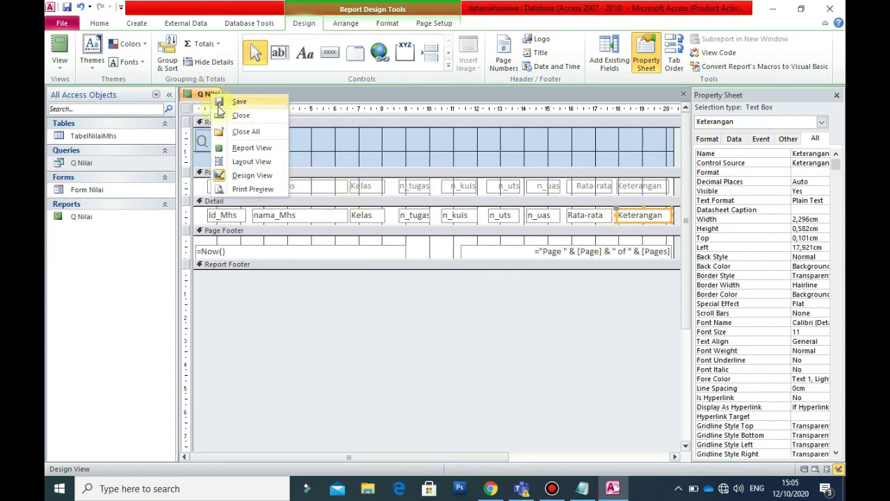
{"action": "left_click", "coordinate": [238, 148]}
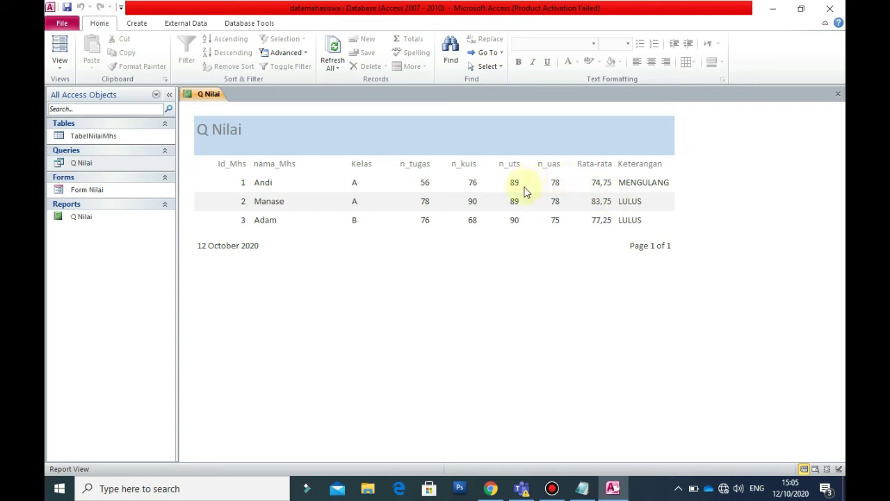
Open TabelNilaiMhs in Datasheet View to check its stored student records.
{"action": "double_click", "coordinate": [96, 136]}
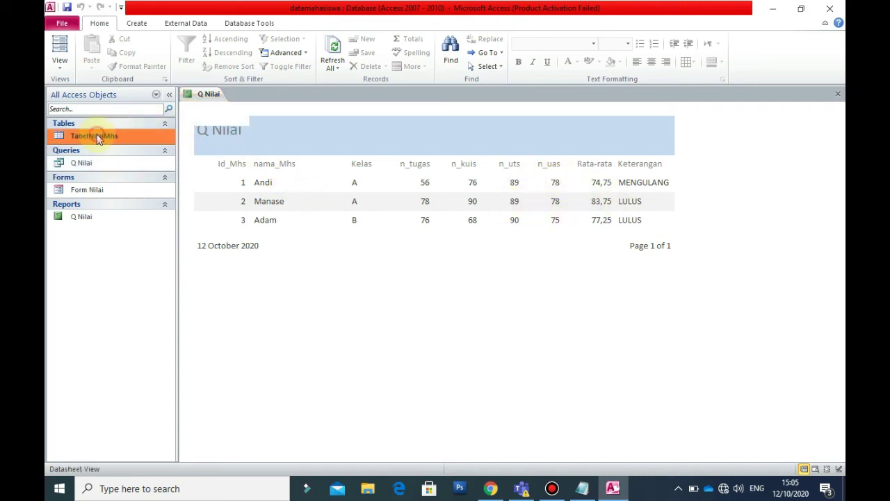